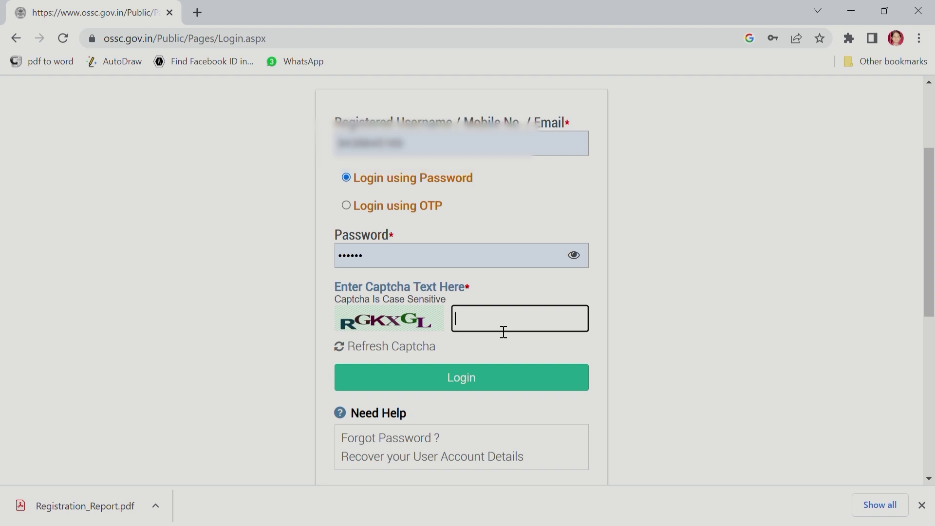
Enter the displayed captcha text and log in to the applicant account using the password option.
type("K")
key("BackSpace")
type("GKXGL")
left_click(476, 380)
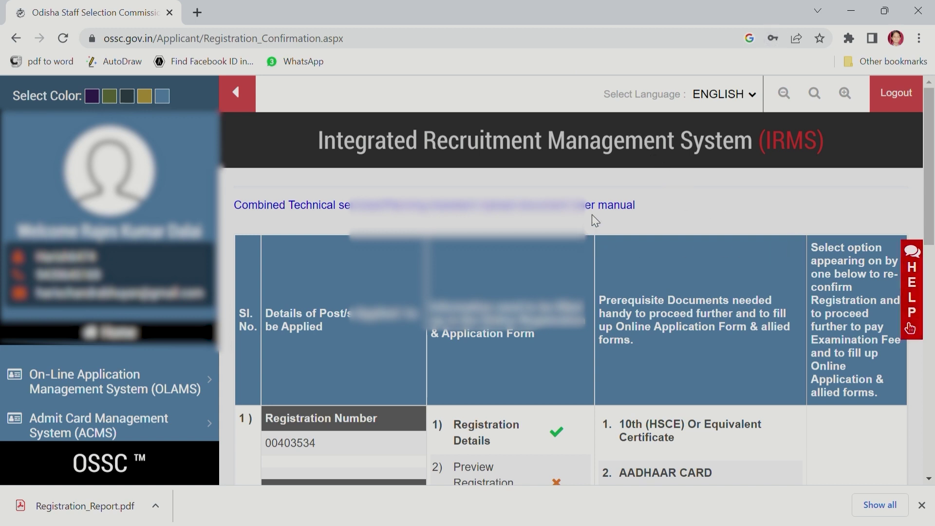
Go through the registration preview for the Regular Teachers post down to the undertaking, and confirm its final submission.
scroll(593, 215, "down", 3)
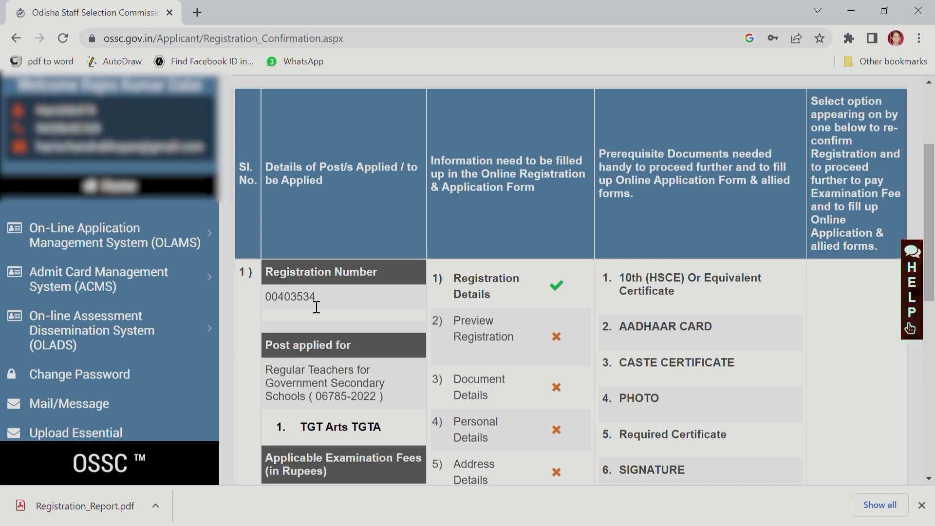
scroll(579, 253, "up", 1)
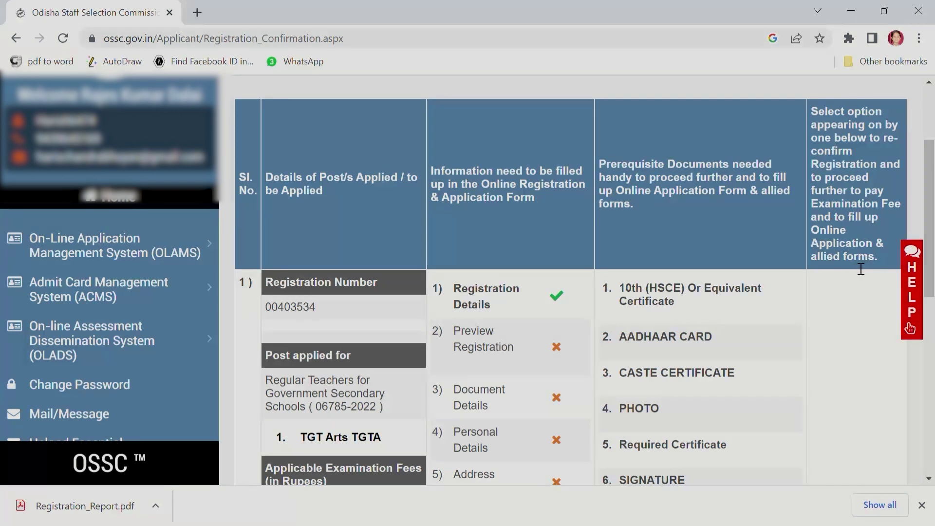
scroll(808, 309, "down", 3)
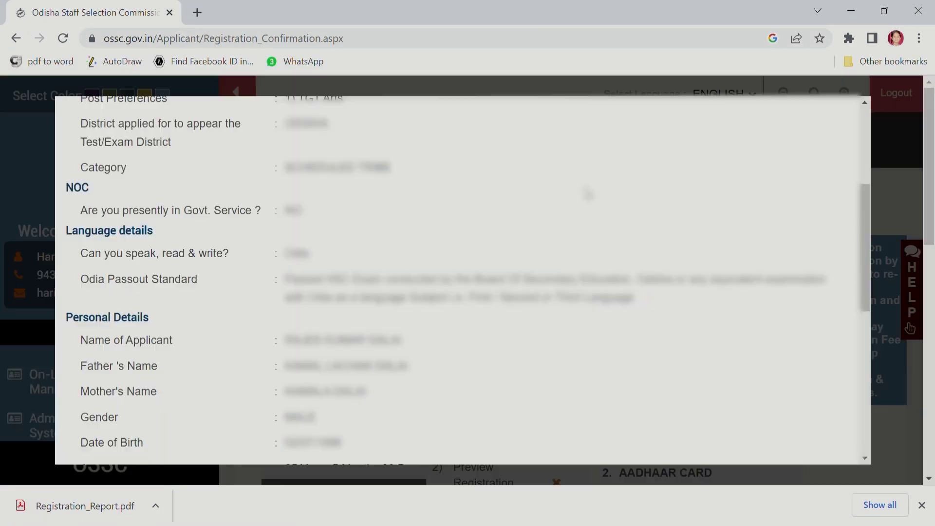
scroll(588, 193, "down", 3)
left_click(707, 443)
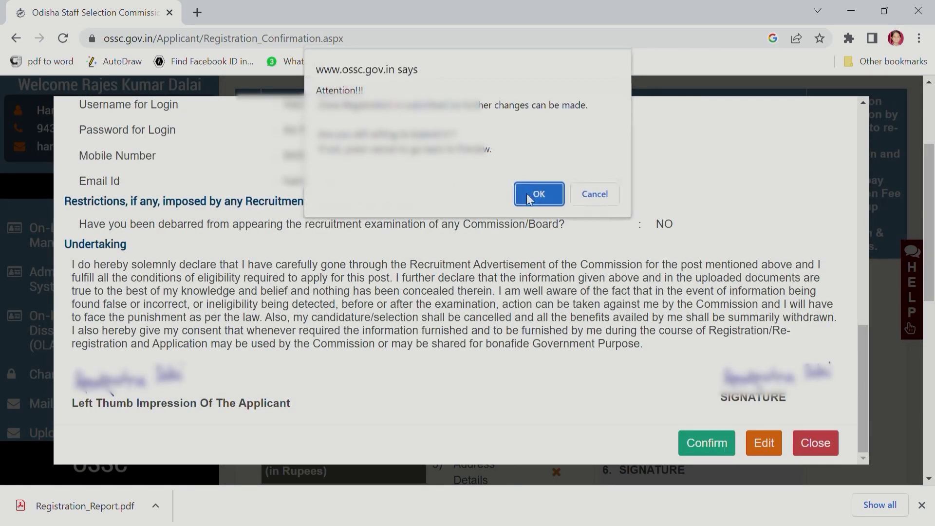
left_click(535, 196)
Open the document details form for the Regular Teachers registration and accept the confirmation.
scroll(542, 320, "down", 3)
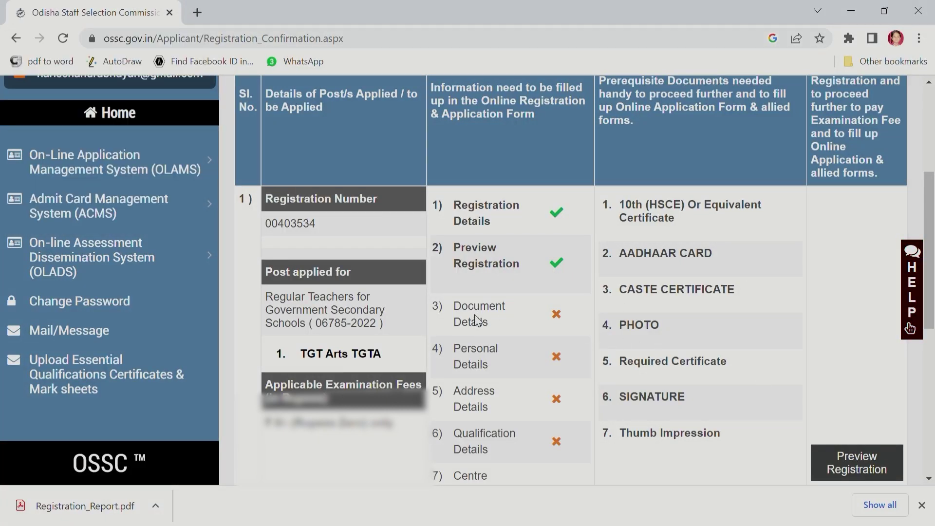
scroll(558, 314, "down", 3)
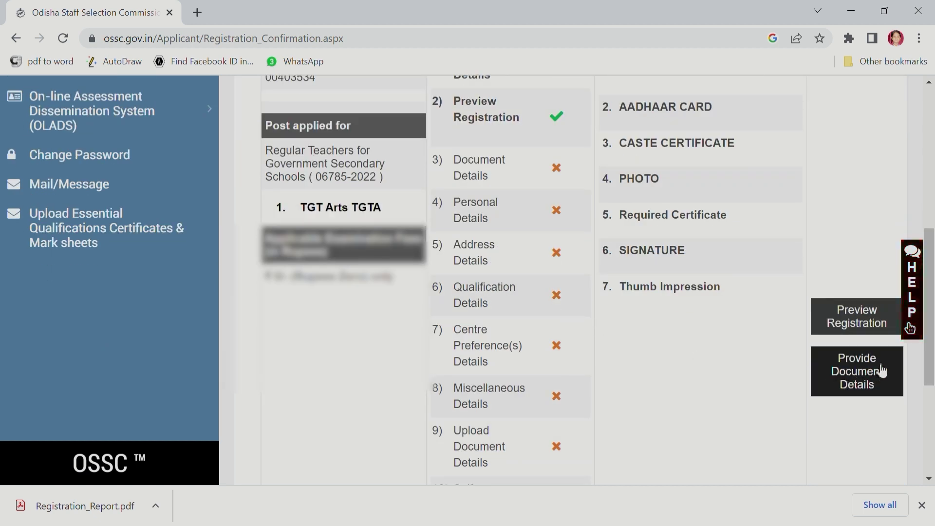
left_click(857, 377)
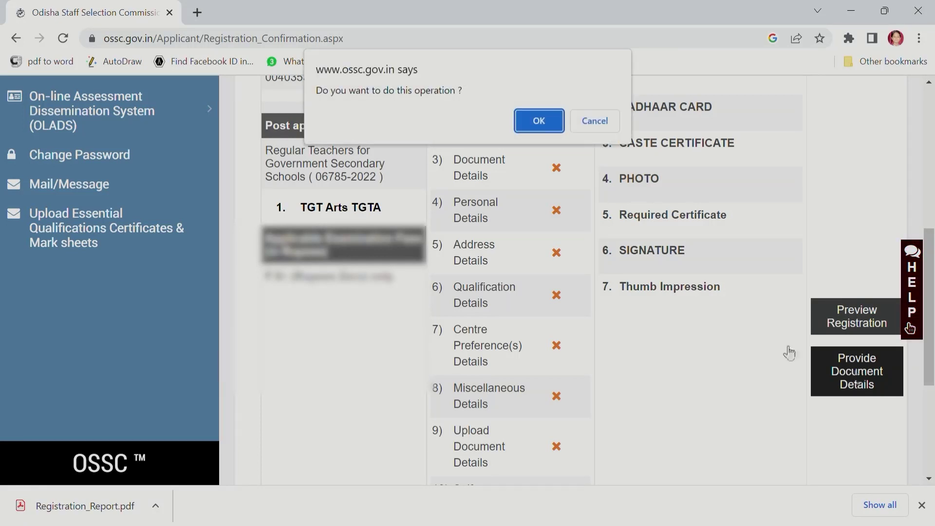
left_click(538, 122)
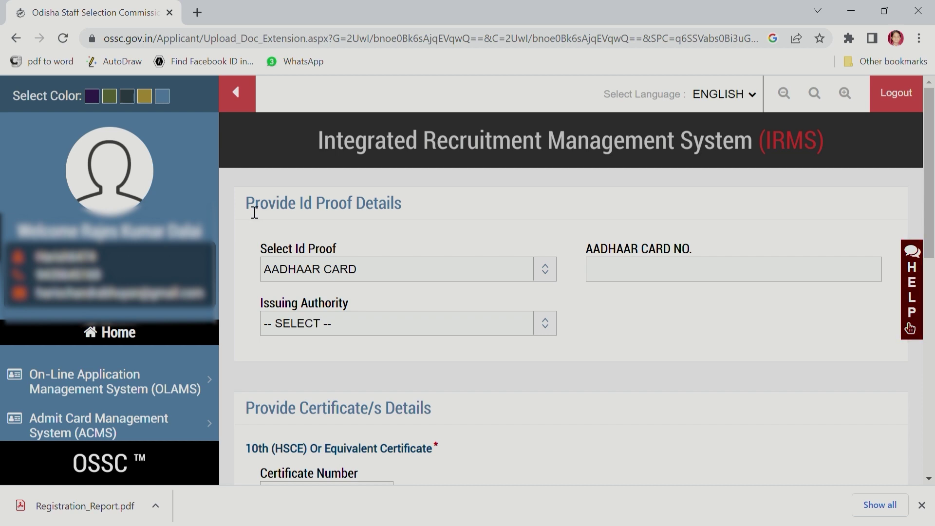
Set the issuing authority of the Aadhaar card ID proof to Unique Identification Authority of India.
left_click_drag(255, 213, 405, 206)
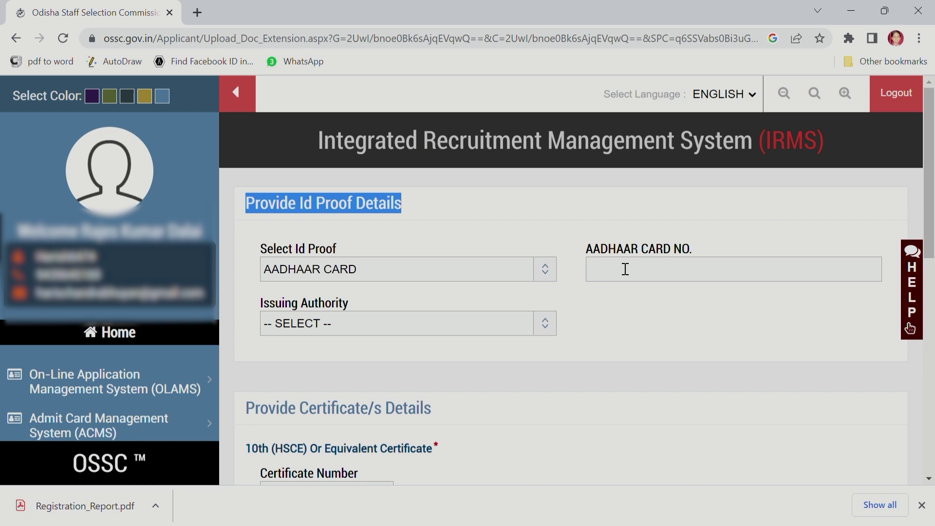
left_click(504, 327)
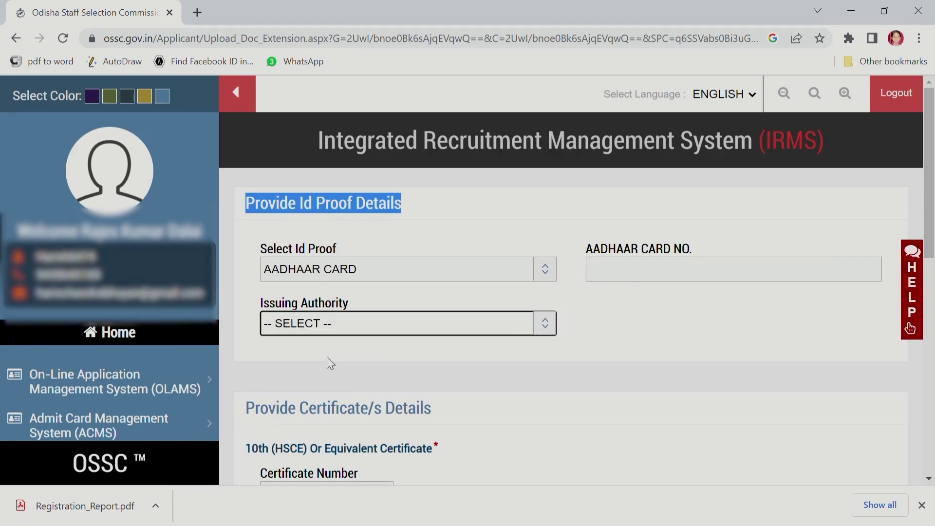
key("Down")
Set the issuing authority of the 10th (HSCE) or equivalent certificate to Board Of Secondary Education, Odisha.
scroll(403, 210, "down", 4)
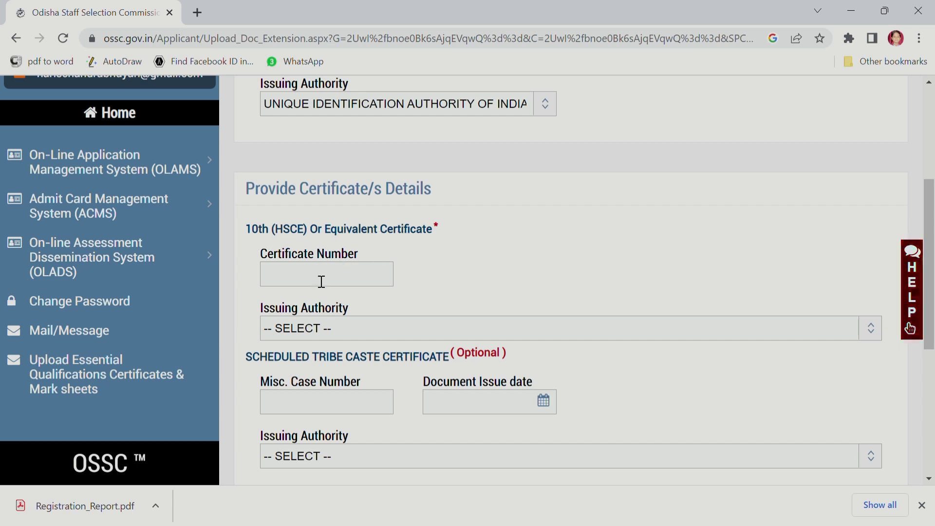
left_click(315, 333)
left_click(306, 300)
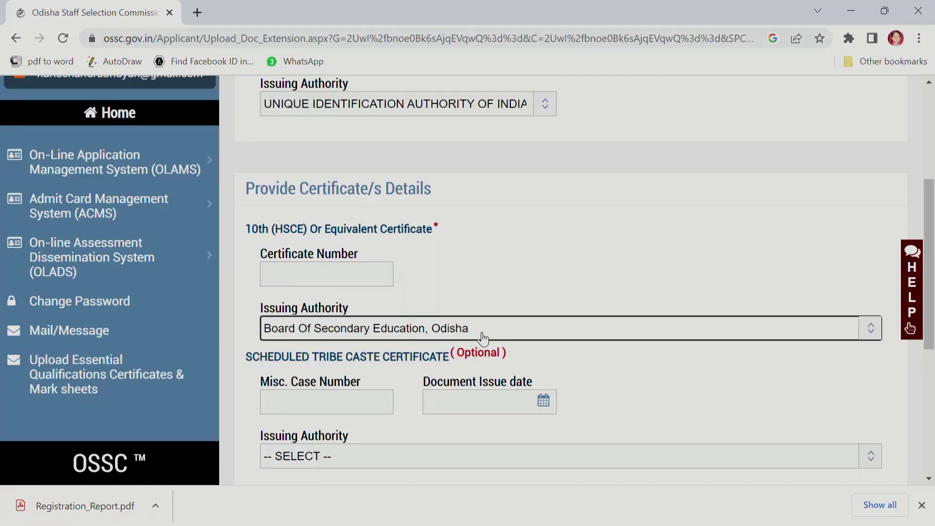
Examine the issuing authority choices for the optional Scheduled Tribe caste certificate without selecting one.
scroll(627, 267, "down", 5)
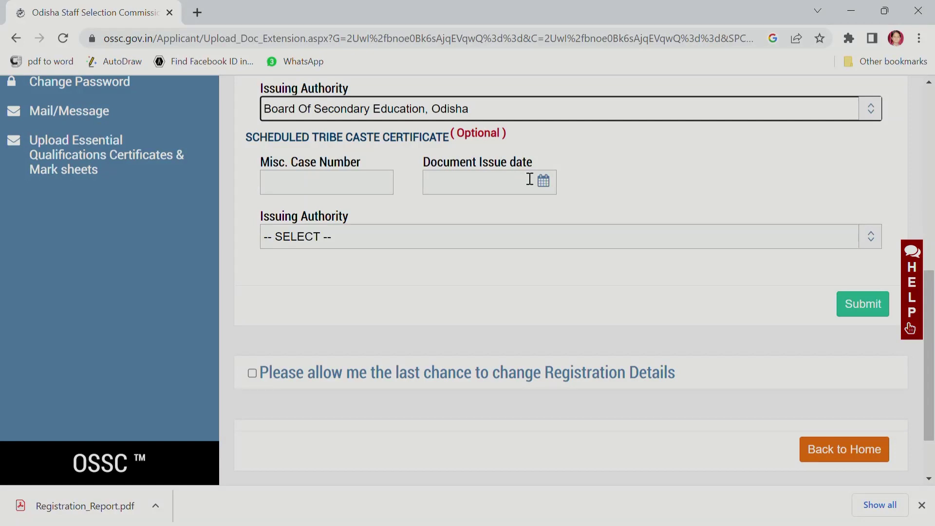
left_click(329, 236)
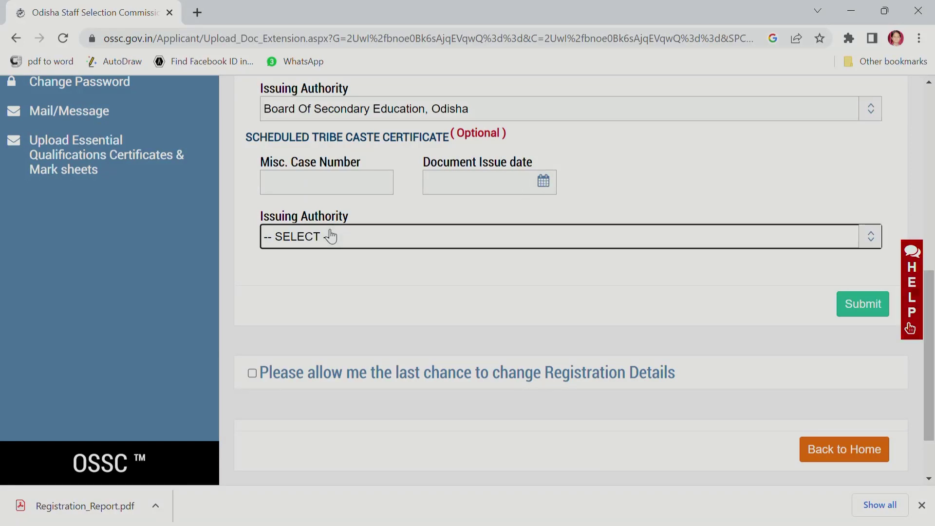
left_click(600, 172)
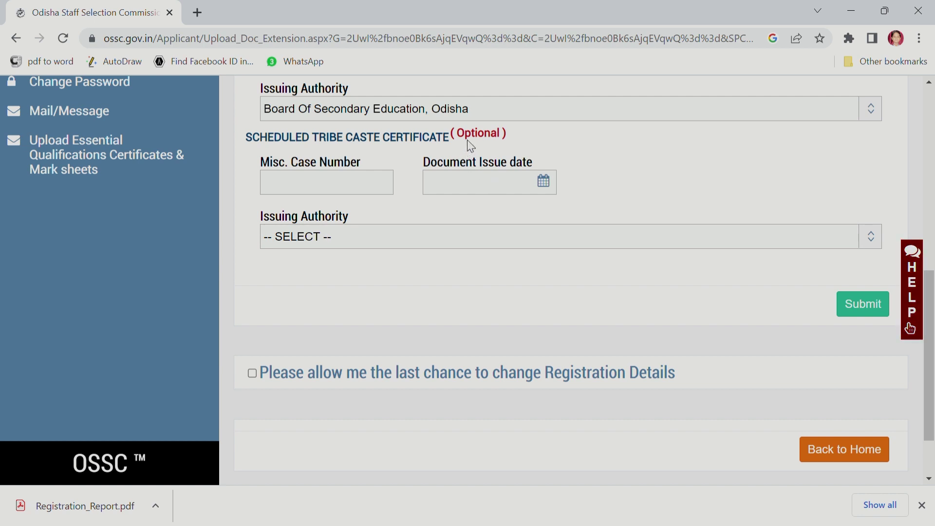
left_click(343, 247)
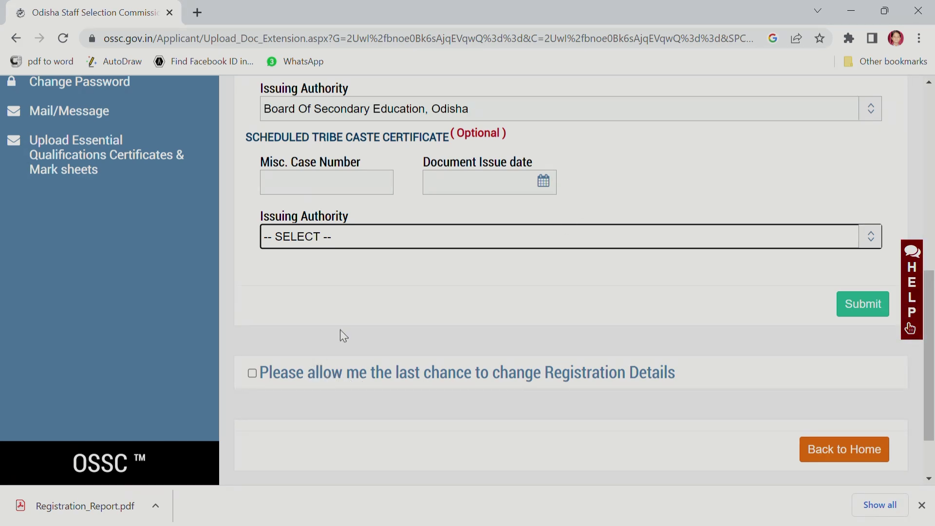
left_click(650, 156)
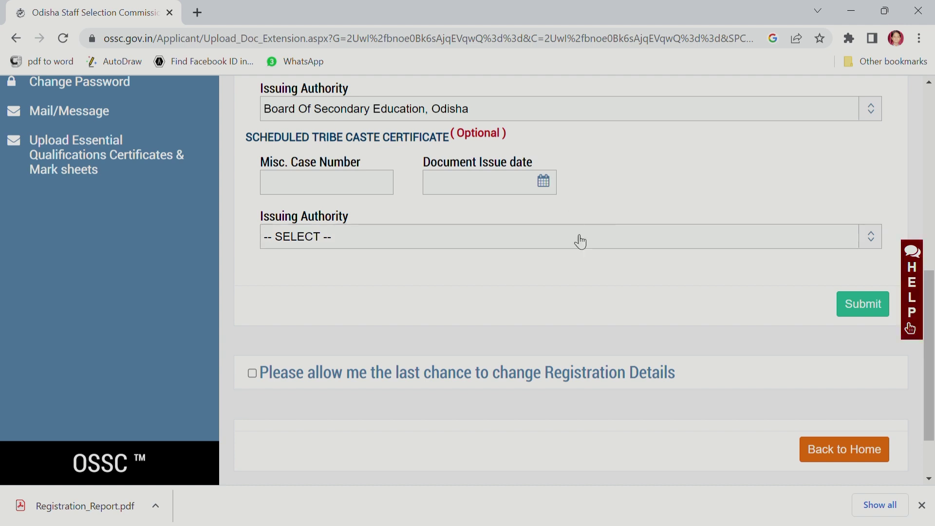
left_click(328, 250)
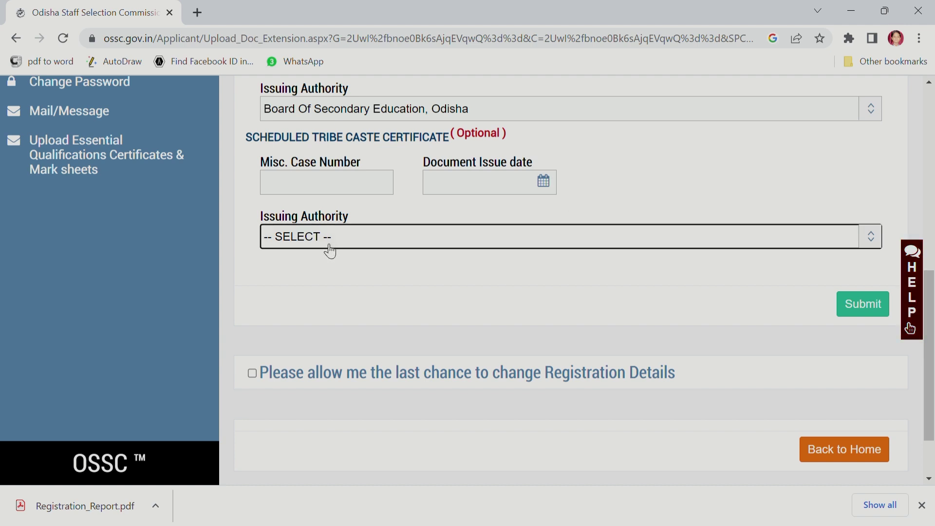
left_click(603, 200)
scroll(595, 275, "down", 2)
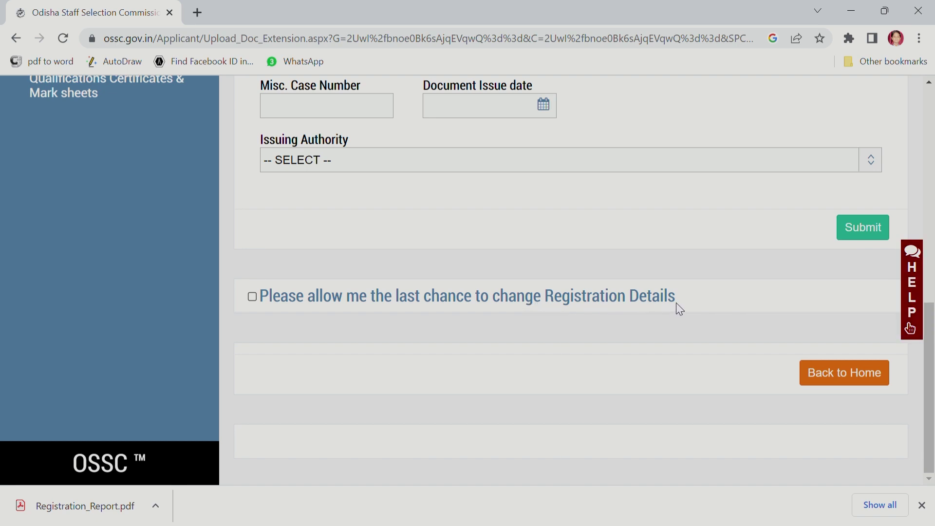
Check the ID proof and certificate entries and submit the document details, leaving the optional caste certificate blank.
scroll(724, 293, "up", 2)
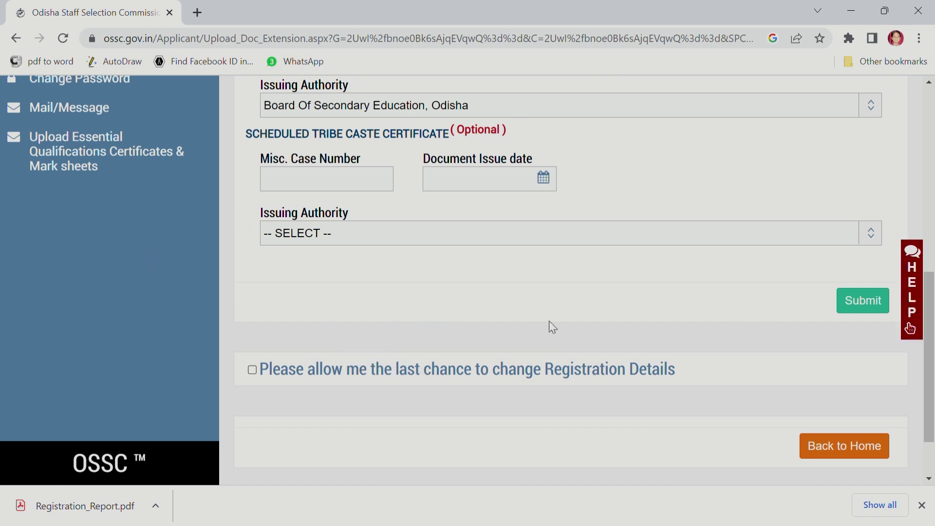
scroll(836, 218, "up", 5)
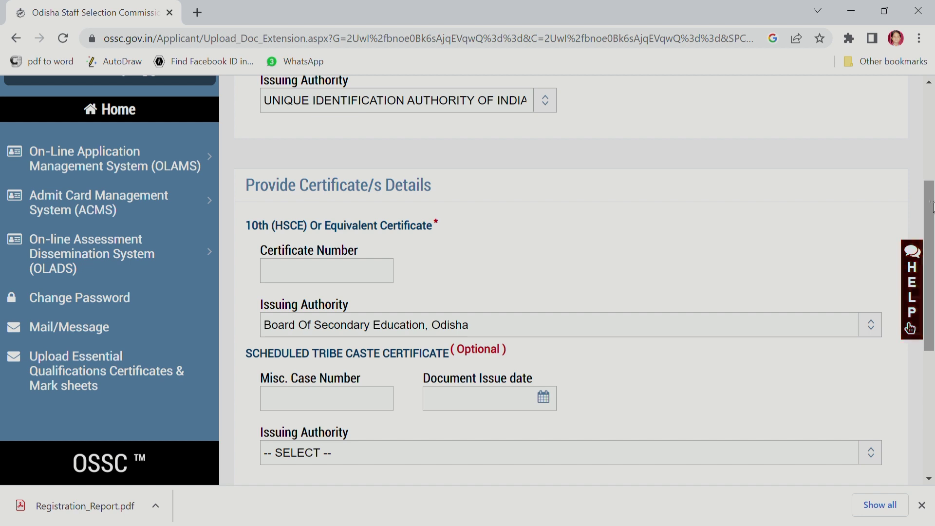
left_click_drag(933, 202, 934, 200)
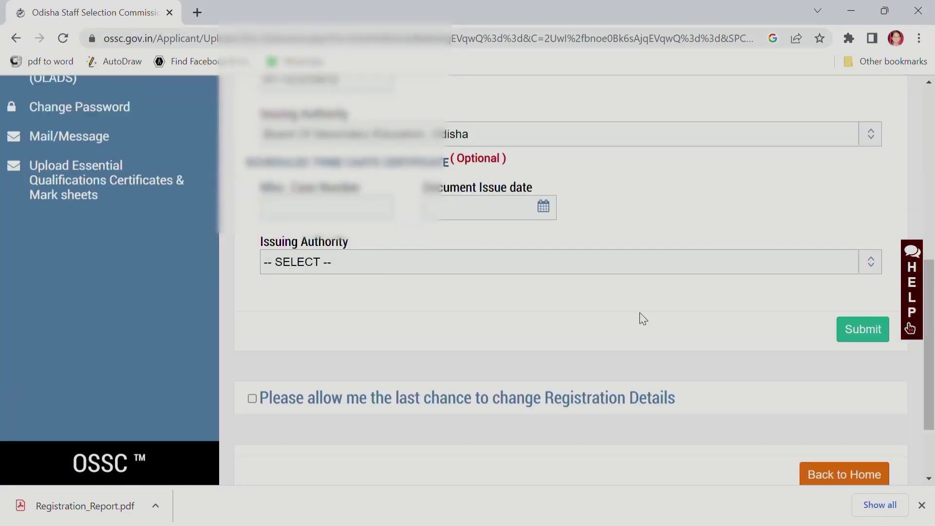
scroll(643, 319, "up", 3)
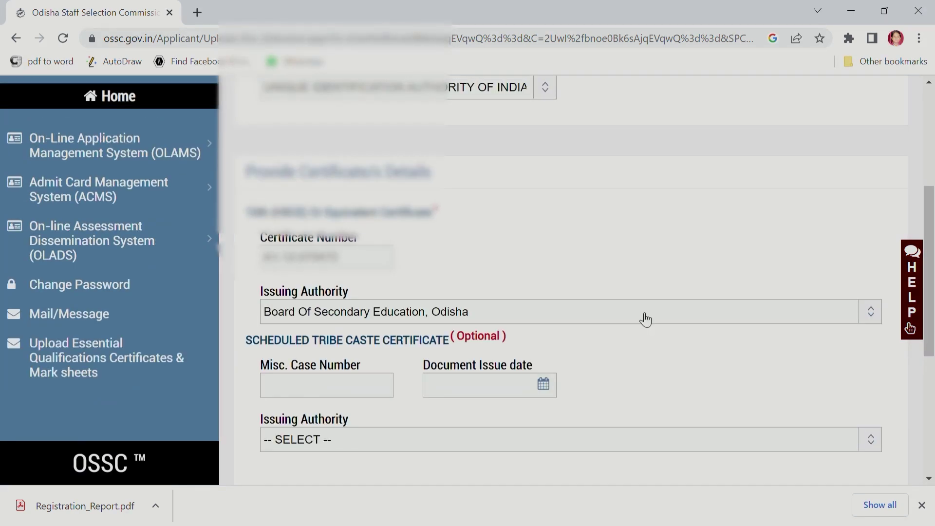
scroll(645, 319, "down", 5)
left_click(862, 229)
Open the Aadhaar card row of the submitted documents table for editing and review its ID proof details.
left_click_drag(930, 195, 930, 265)
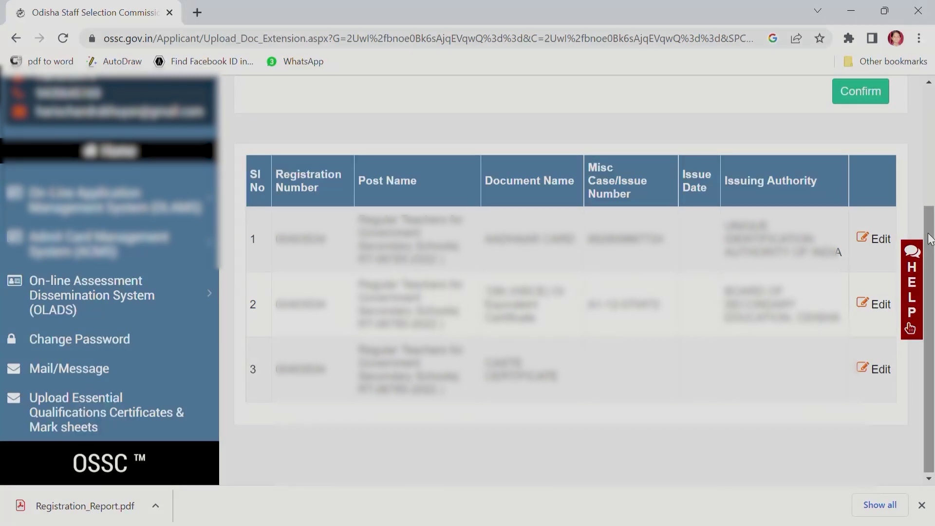
left_click(876, 240)
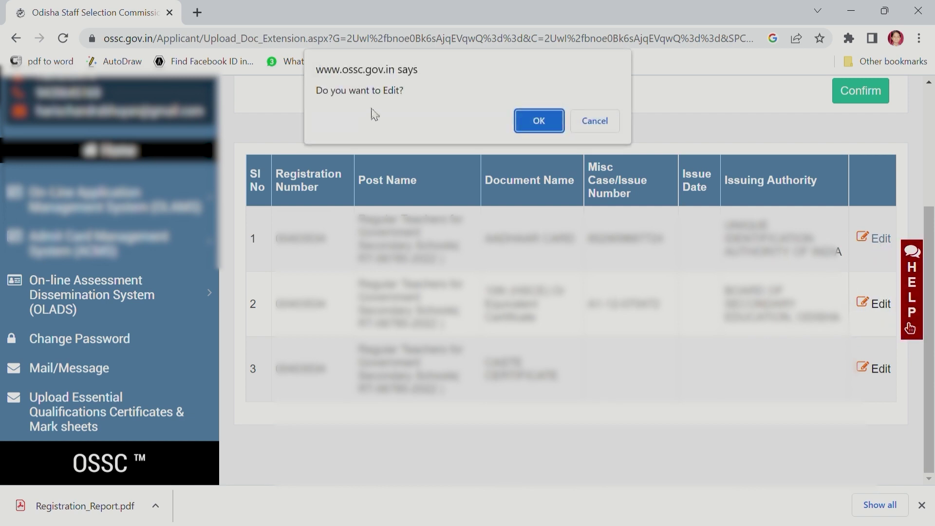
left_click(536, 121)
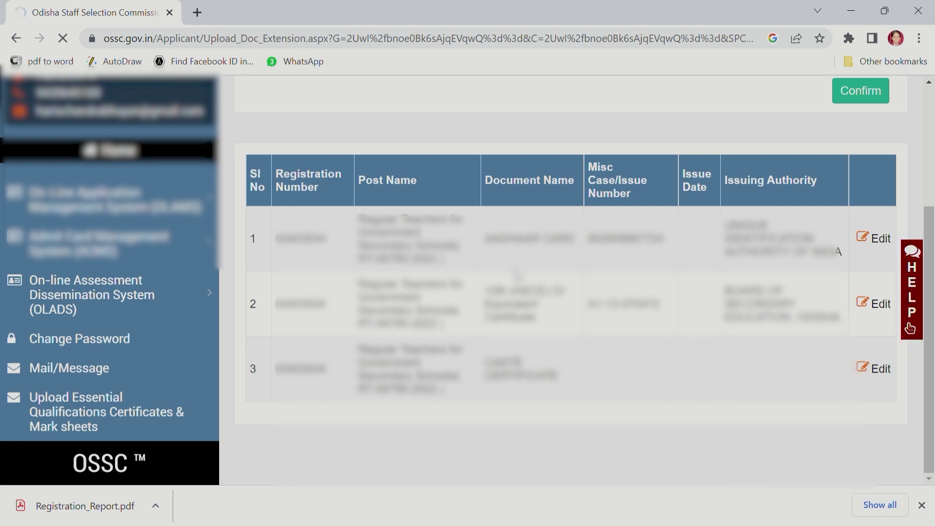
scroll(733, 376, "down", 2)
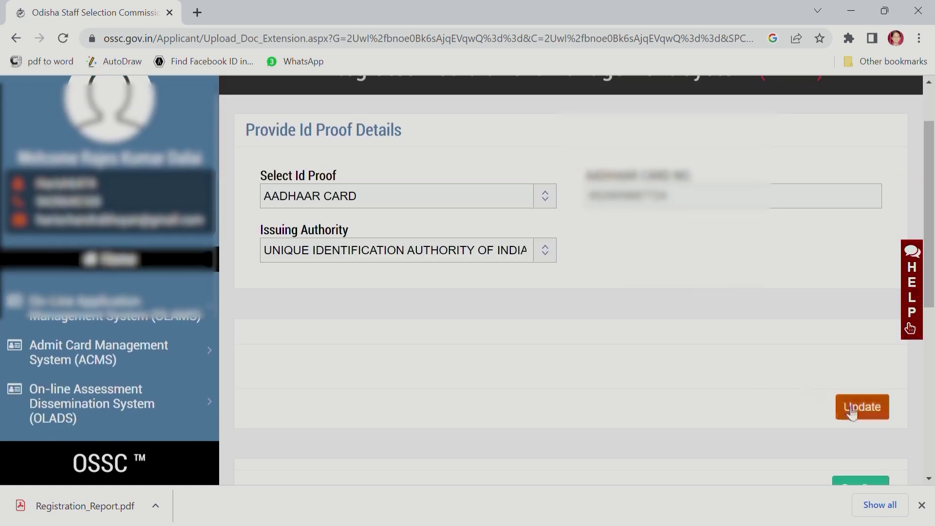
Confirm the entered document details as final and accept that they can no longer be edited.
scroll(868, 413, "down", 2)
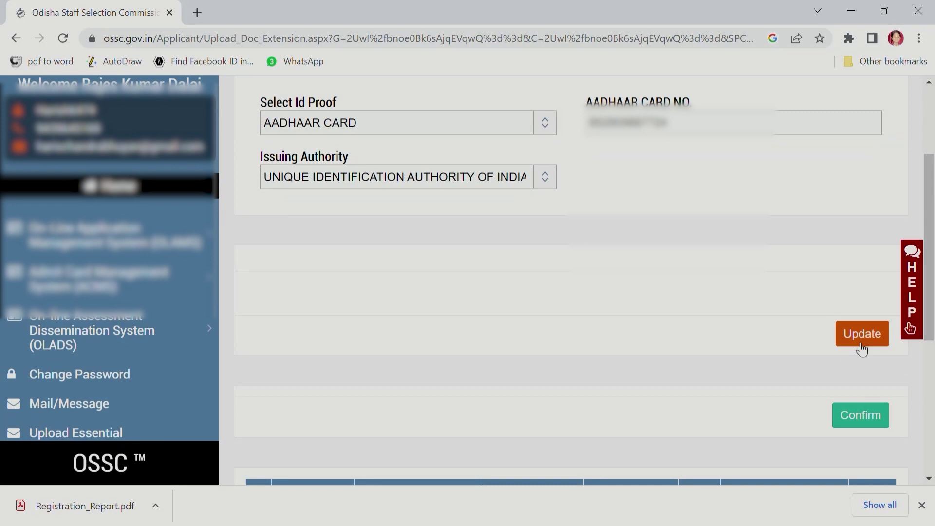
left_click(861, 425)
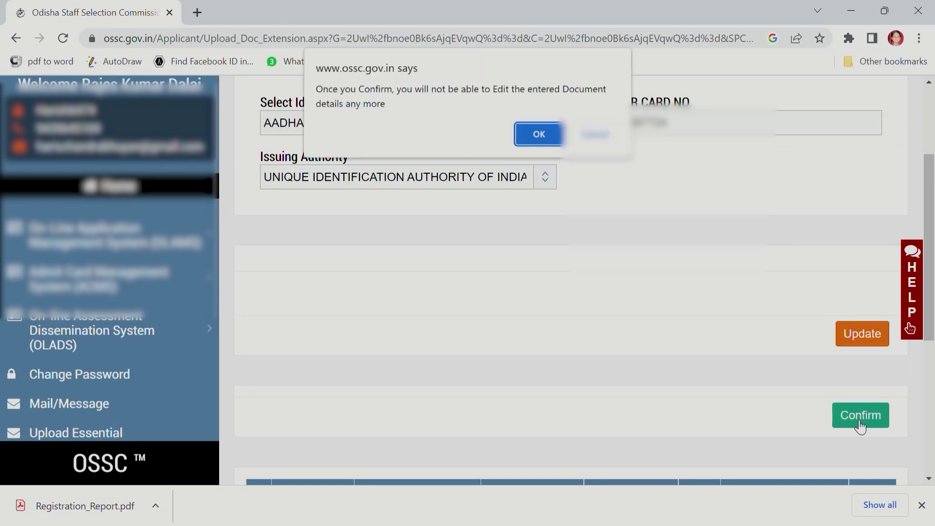
left_click(539, 135)
Open Modify / Rearrange Preference(s) for the Regular Teachers application and accept the important notice.
scroll(648, 276, "down", 3)
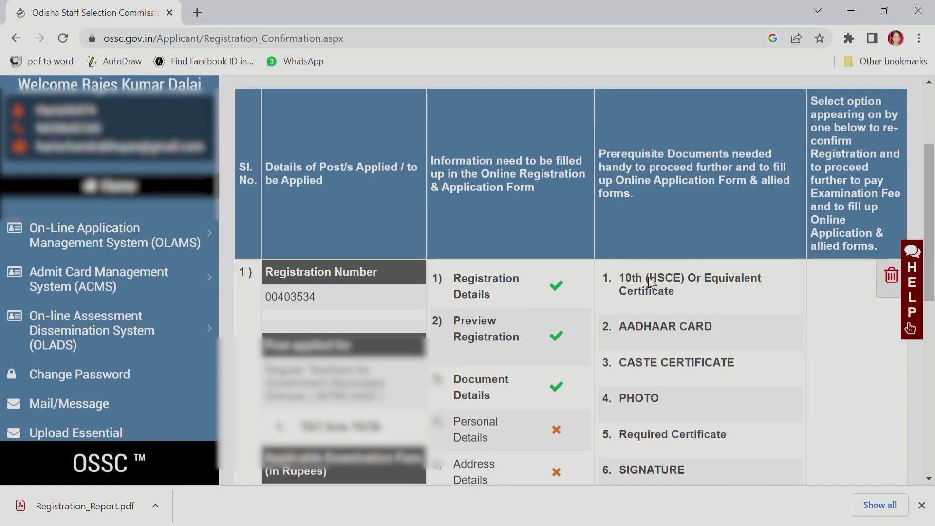
scroll(731, 273, "down", 1)
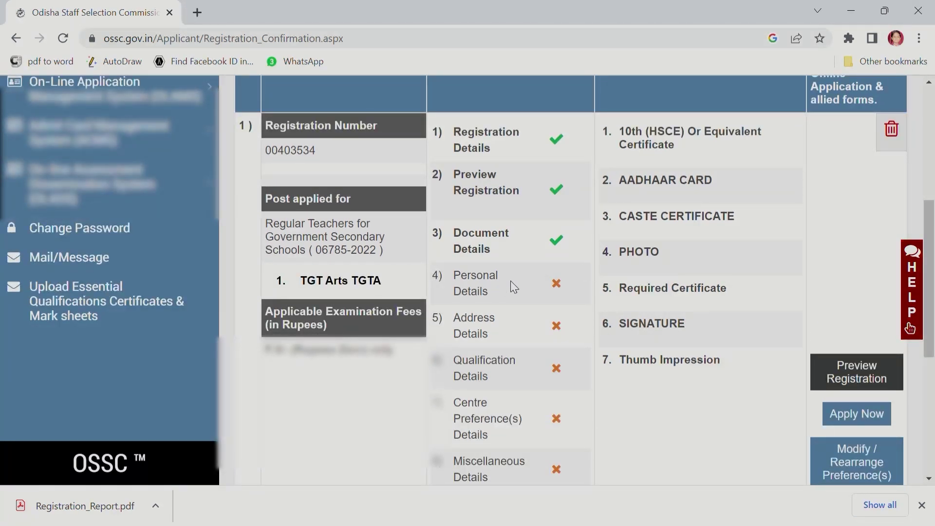
scroll(707, 275, "down", 2)
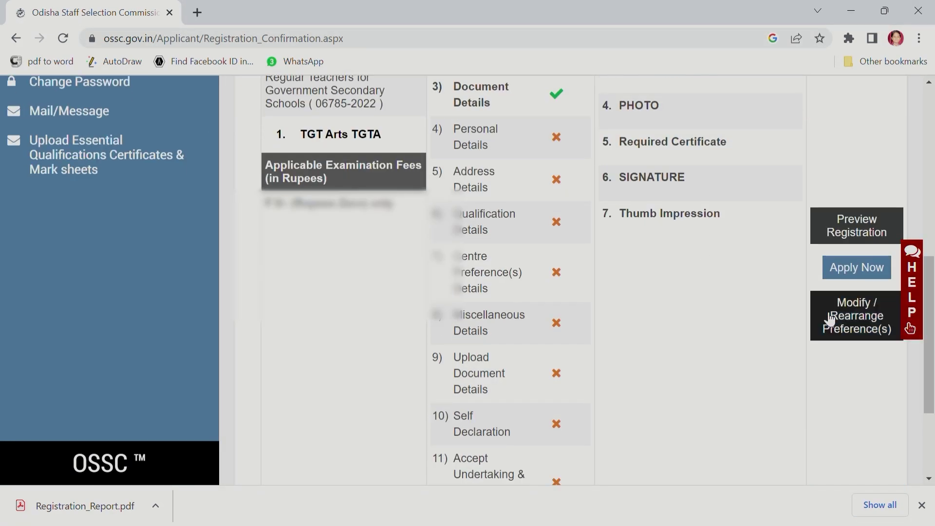
left_click(858, 315)
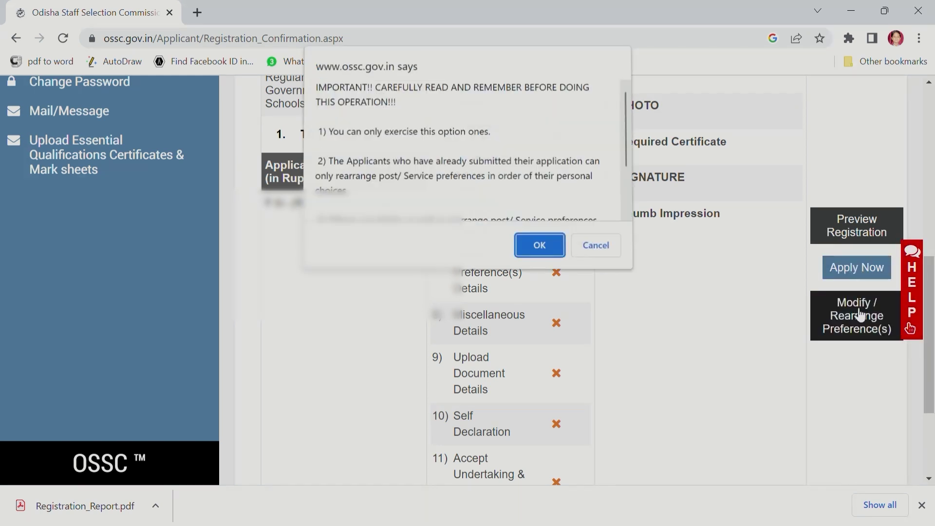
left_click(535, 247)
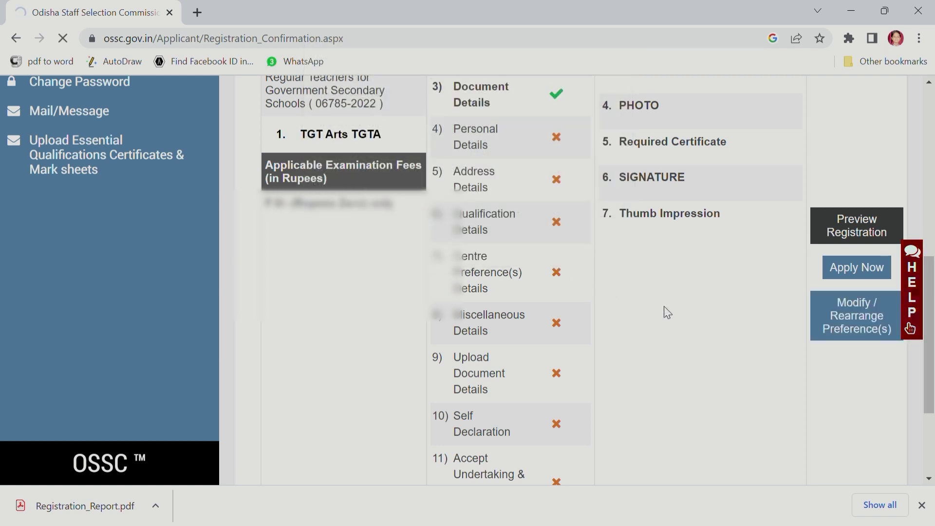
Add Sanskrit Teacher to the post preference list after TGT Arts and take it back out again.
scroll(664, 306, "down", 3)
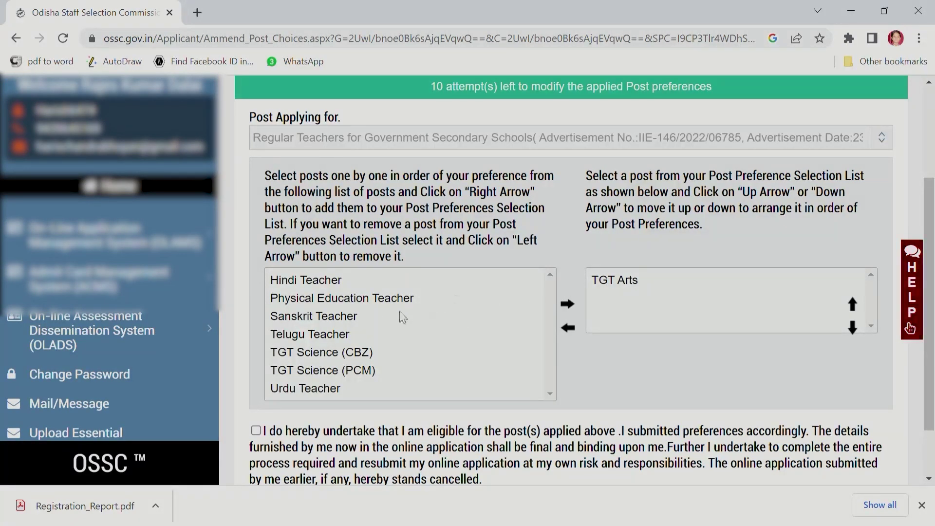
left_click(302, 320)
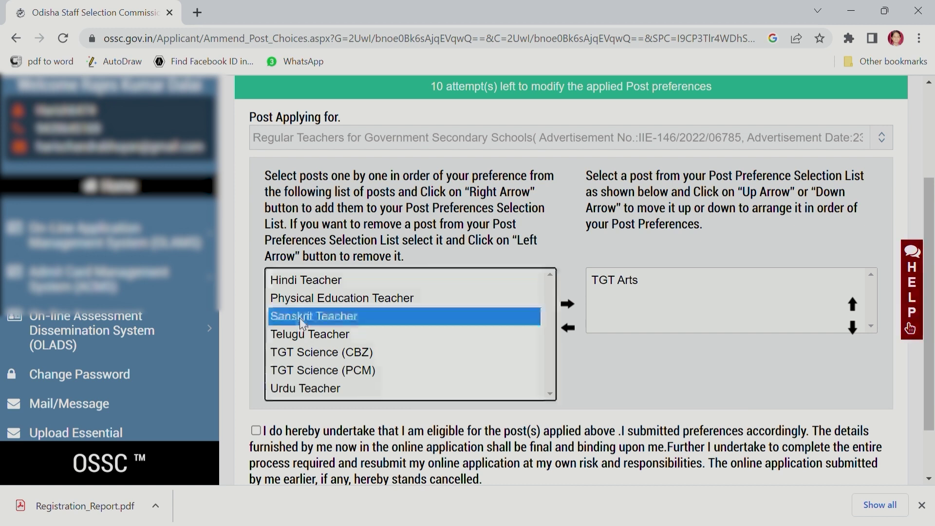
left_click(567, 305)
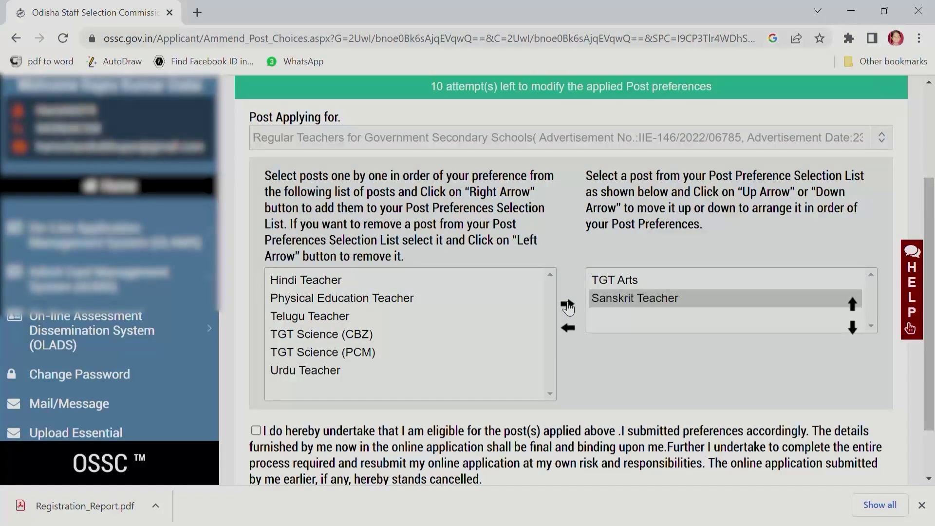
left_click(570, 329)
Accept the eligibility undertaking and try to submit the post preferences with only TGT Arts listed, accepting the confirmation prompts.
scroll(630, 322, "down", 2)
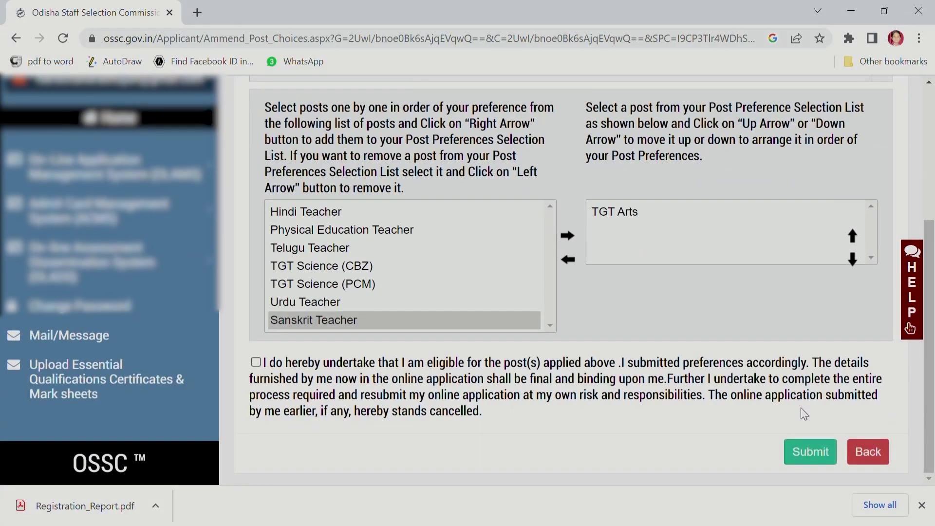
left_click(811, 452)
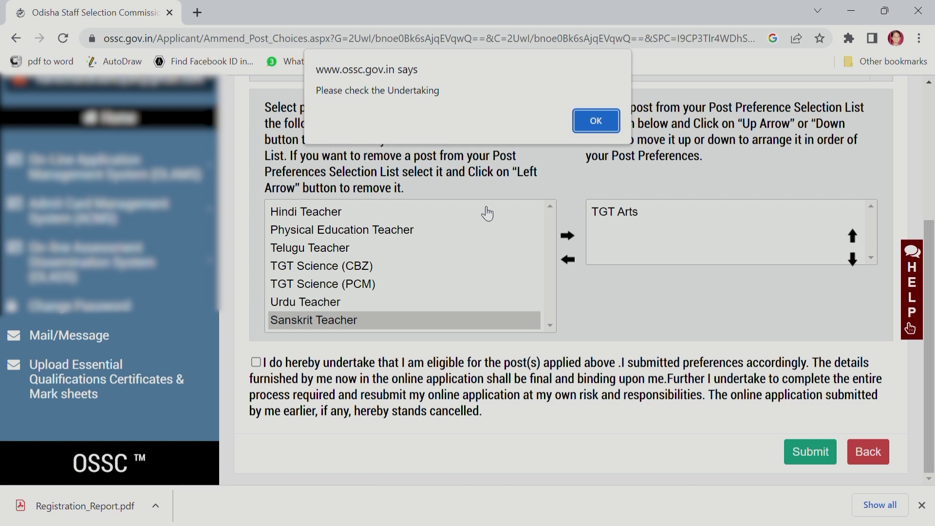
left_click(595, 129)
left_click(256, 362)
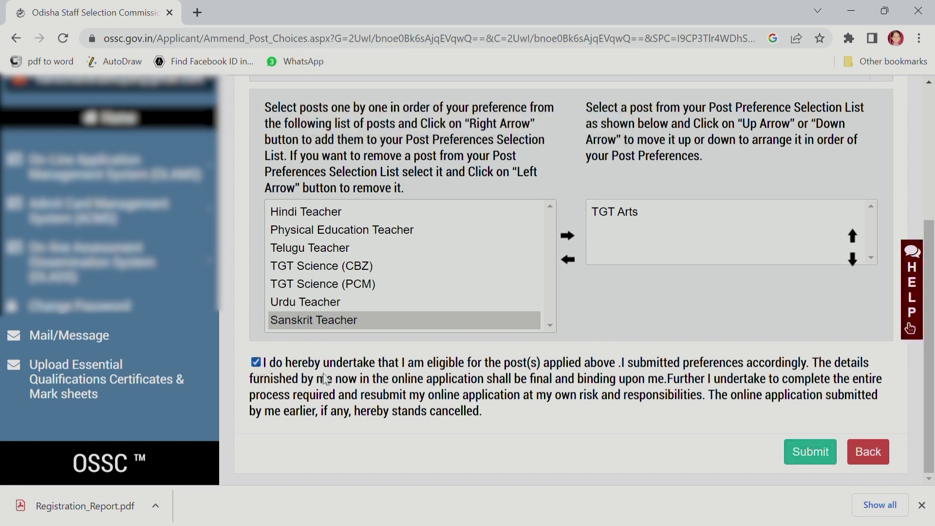
left_click(801, 463)
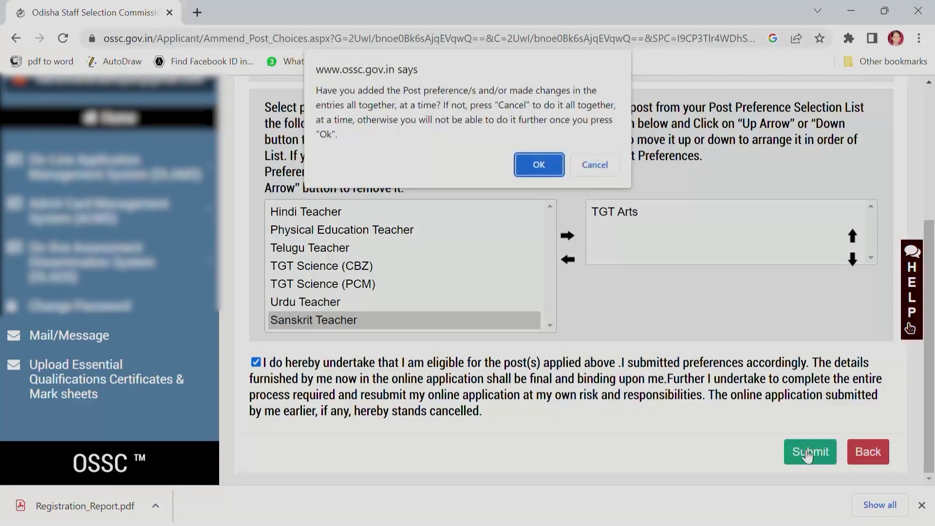
key("Return")
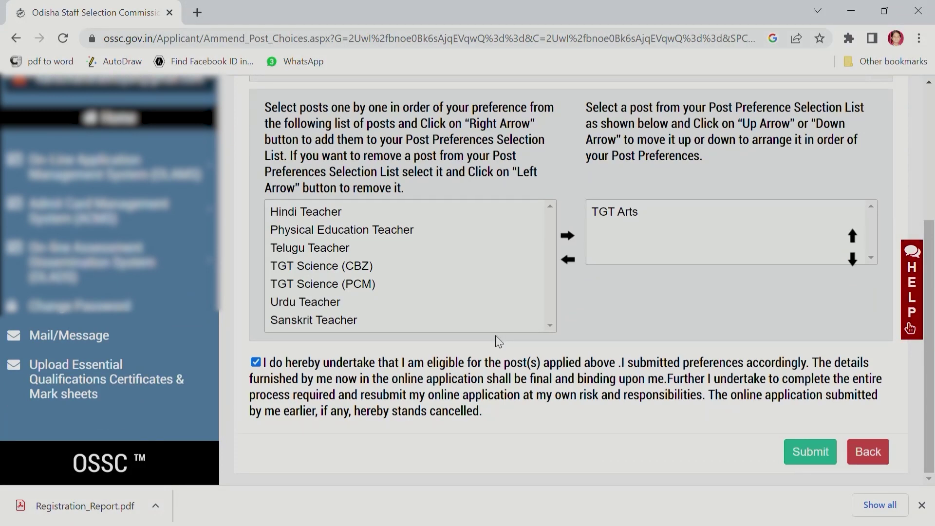
left_click(822, 464)
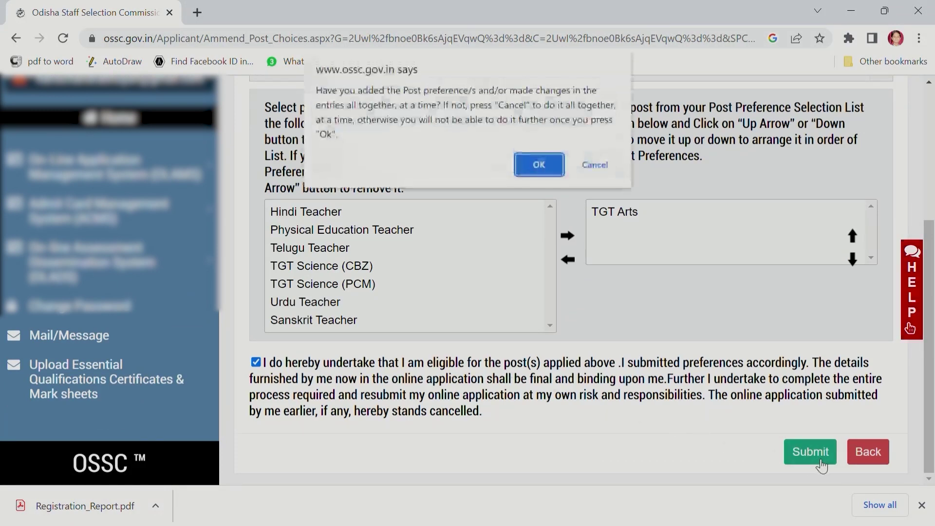
left_click(548, 164)
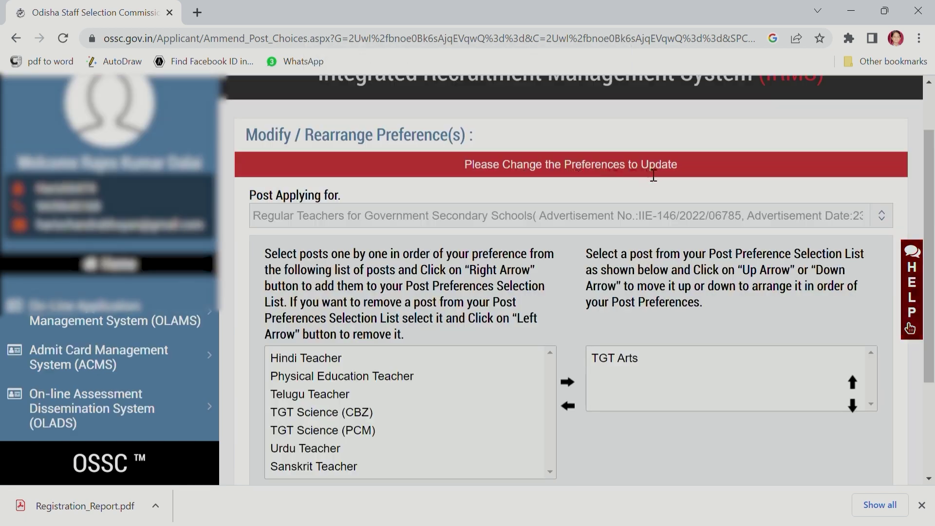
scroll(467, 370, "down", 3)
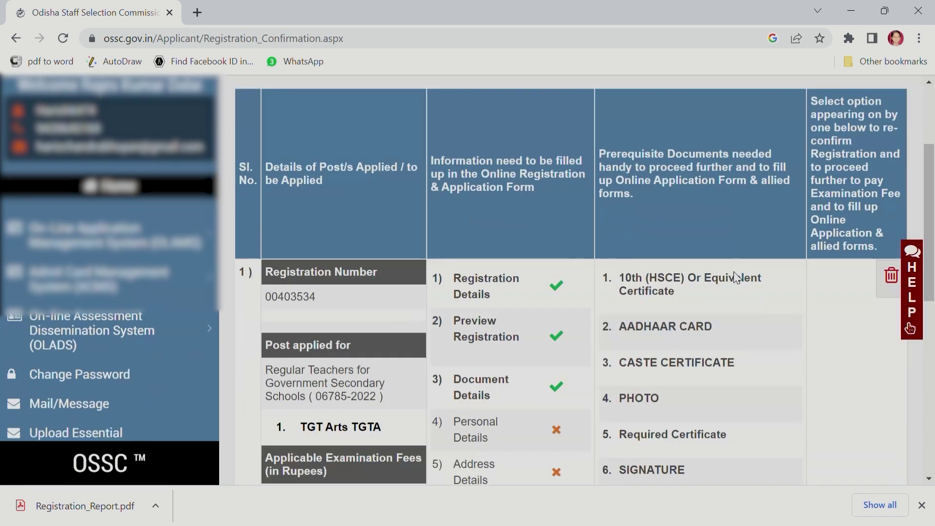
Start the application form for the Regular Teachers registration and confirm the operation.
scroll(736, 278, "down", 5)
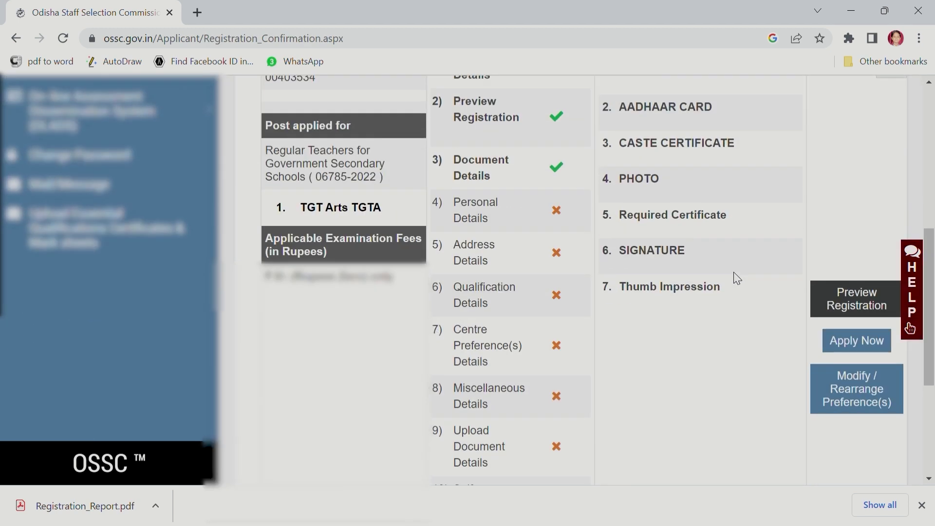
left_click(863, 348)
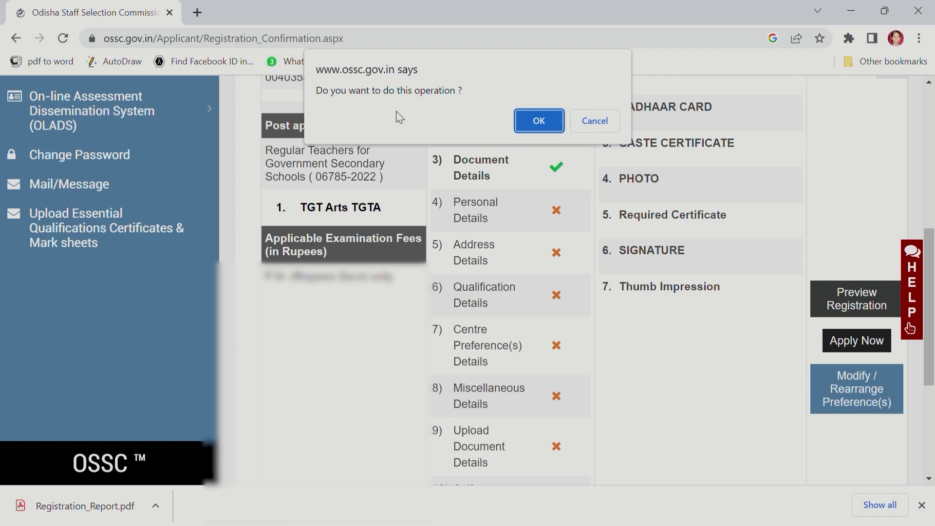
left_click(535, 120)
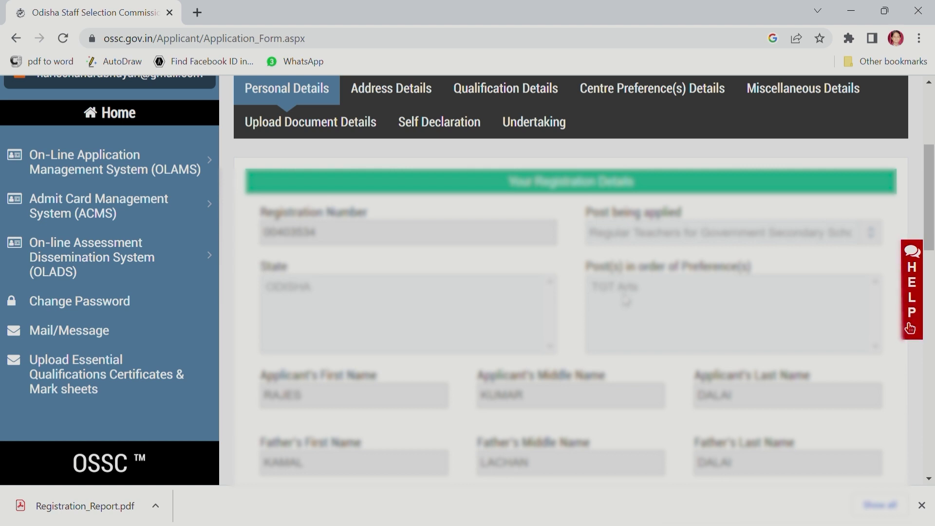
In the personal details, set marital status to Unmarried, nationality to Indian and religion to Hinduism.
scroll(626, 300, "down", 3)
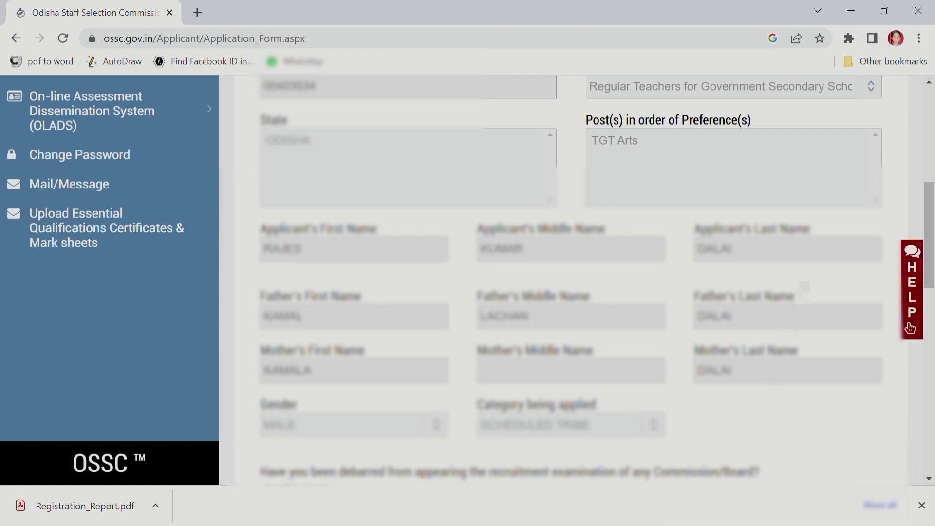
scroll(905, 225, "down", 7)
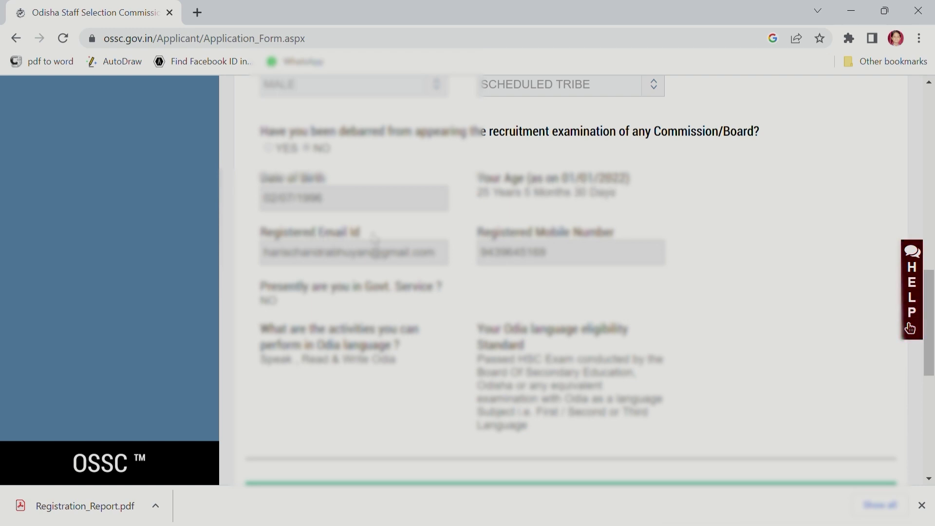
scroll(560, 240, "down", 5)
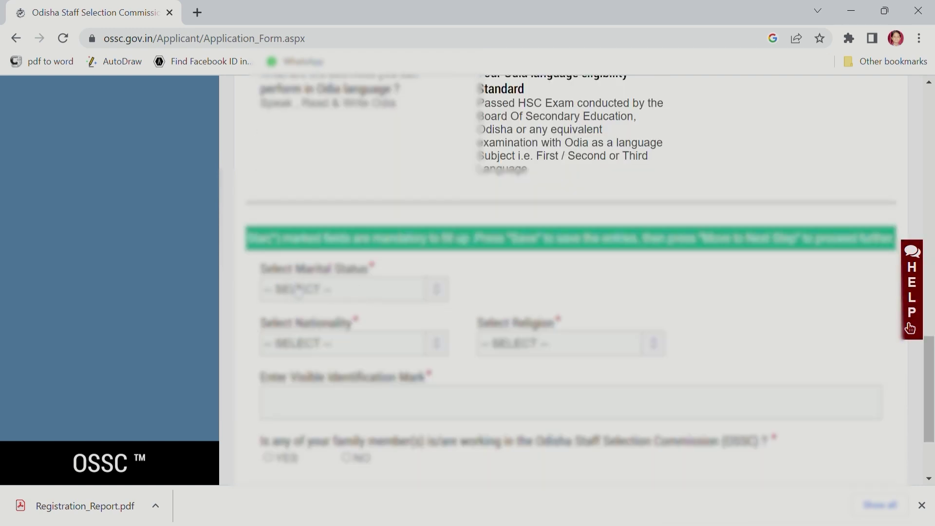
left_click(316, 293)
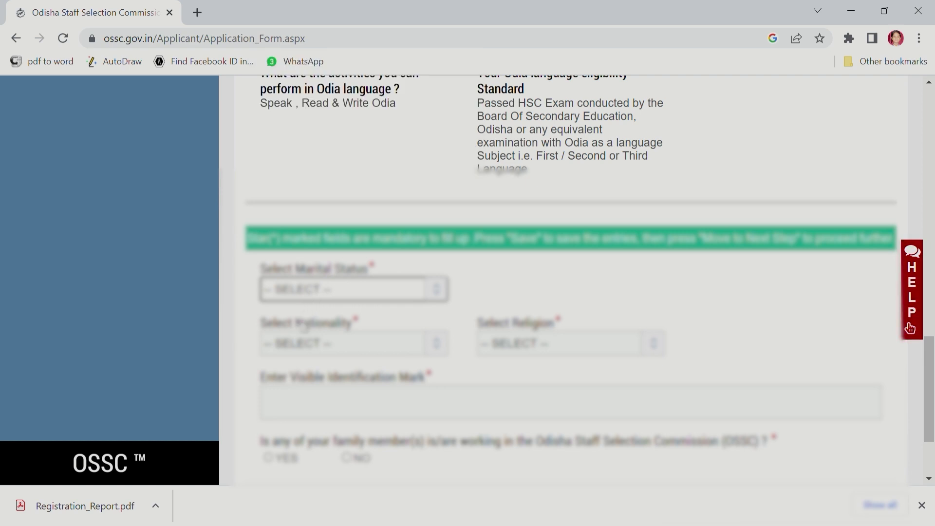
left_click(303, 326)
left_click(308, 298)
left_click(299, 337)
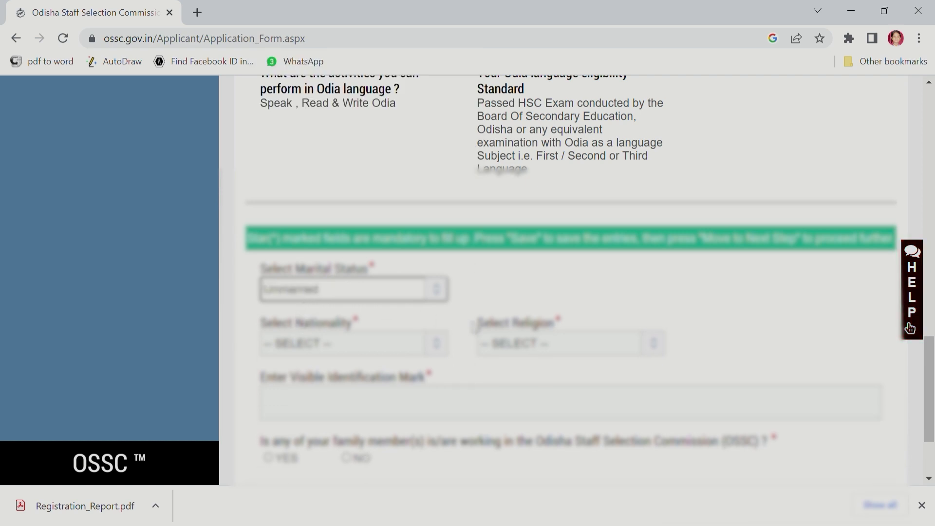
left_click(288, 351)
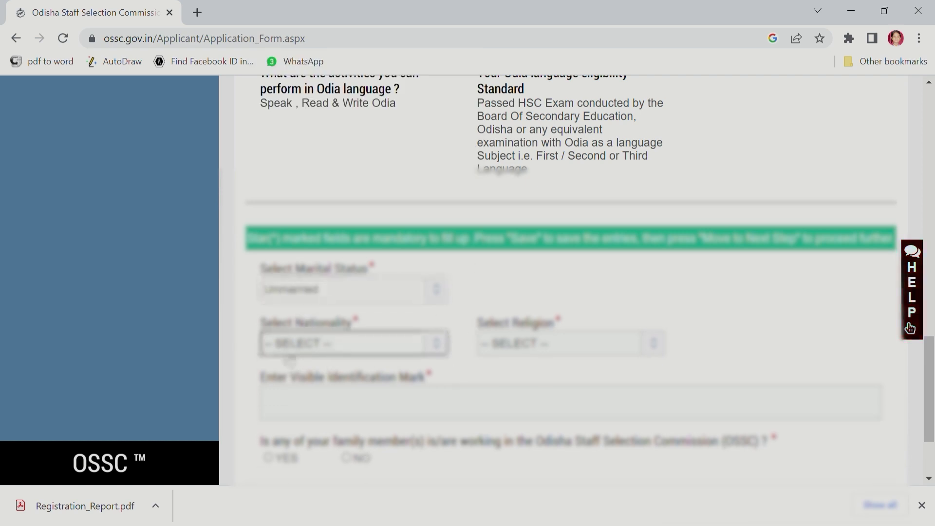
left_click(294, 391)
left_click(508, 354)
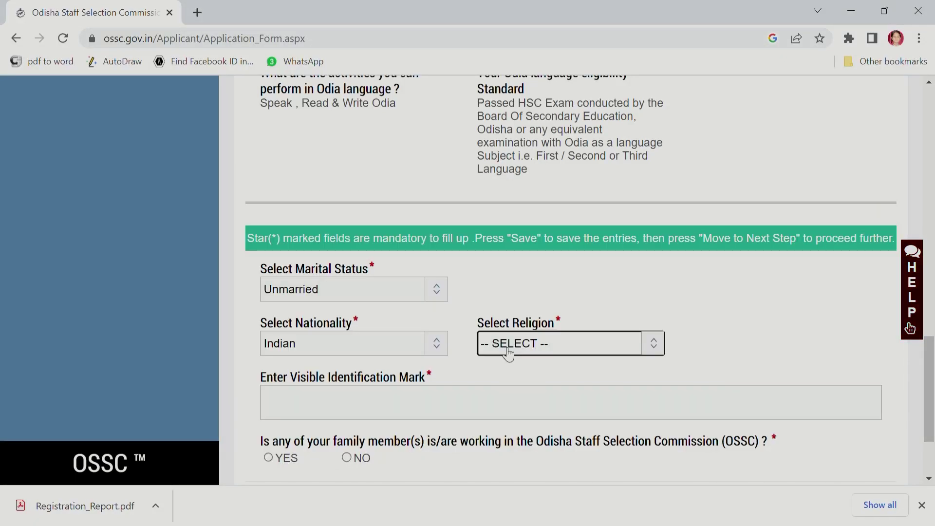
left_click(505, 392)
Enter the identification mark "a black mole on the hand", answer NO for family in OSSC, save and proceed to the address details.
scroll(691, 339, "down", 3)
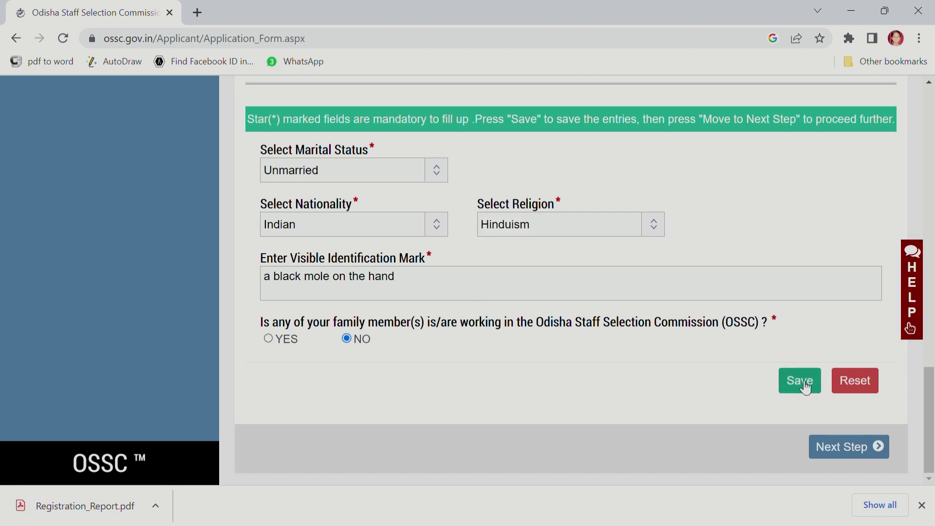
left_click(806, 387)
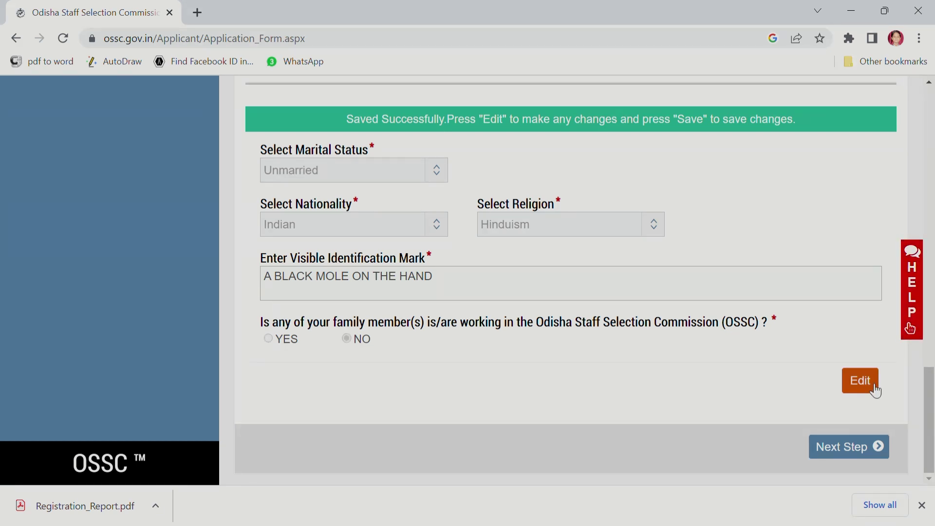
left_click(844, 457)
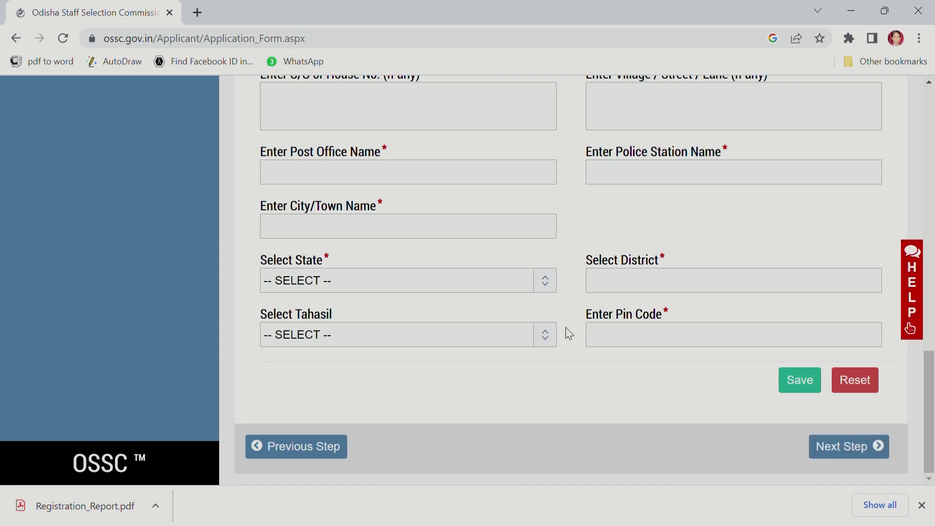
Look over the blank communication address fields and try to mark the permanent address as the same.
scroll(918, 198, "up", 3)
left_click_drag(914, 192, 914, 200)
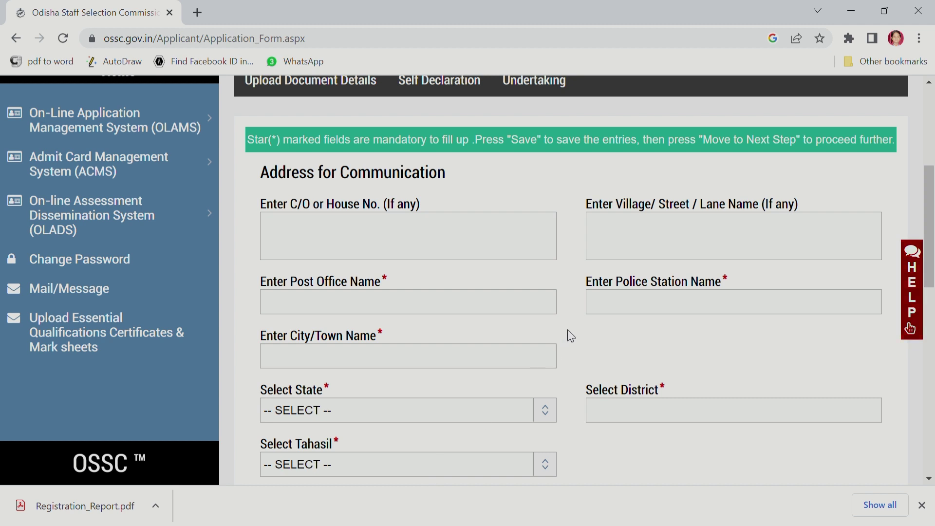
scroll(361, 373, "down", 3)
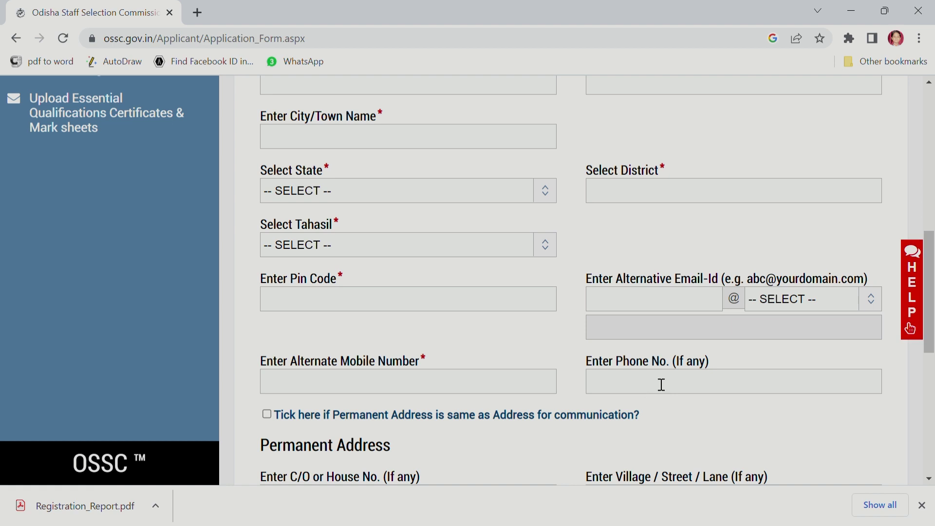
scroll(665, 361, "down", 1)
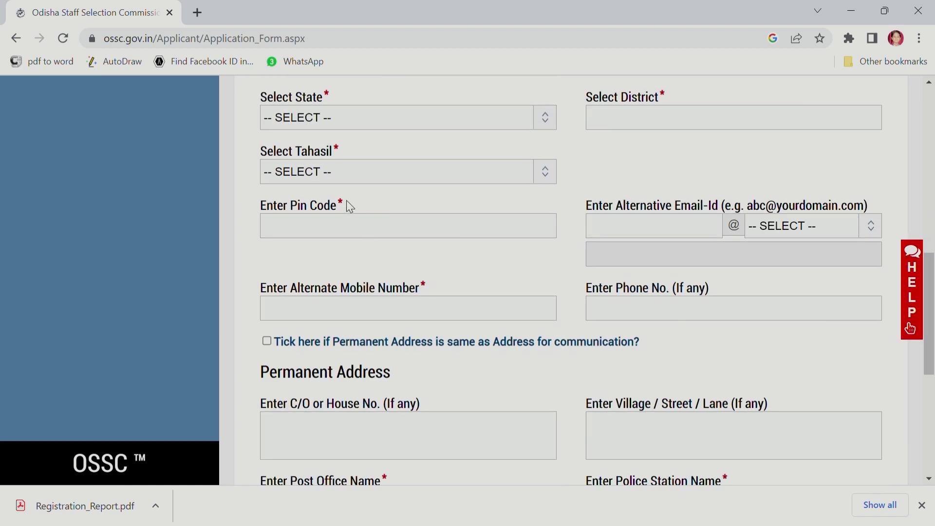
scroll(471, 263, "down", 2)
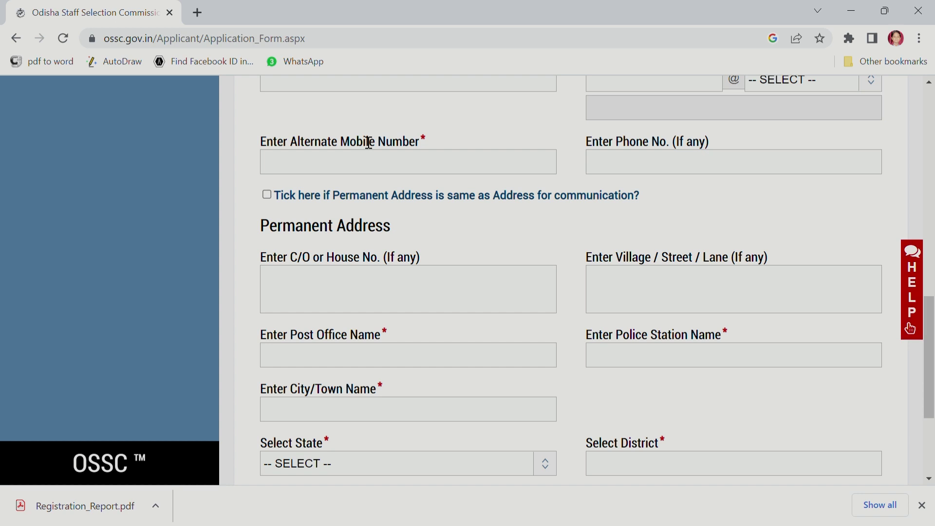
left_click(266, 194)
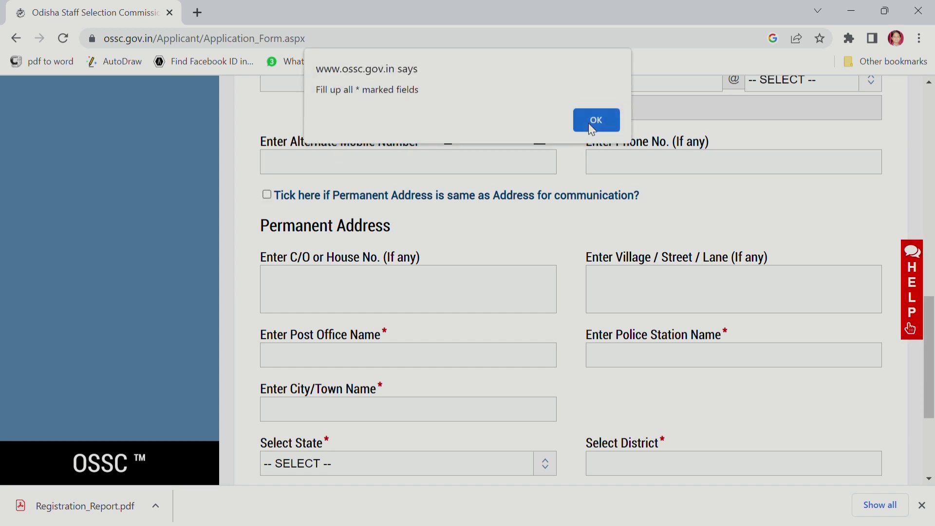
left_click(592, 119)
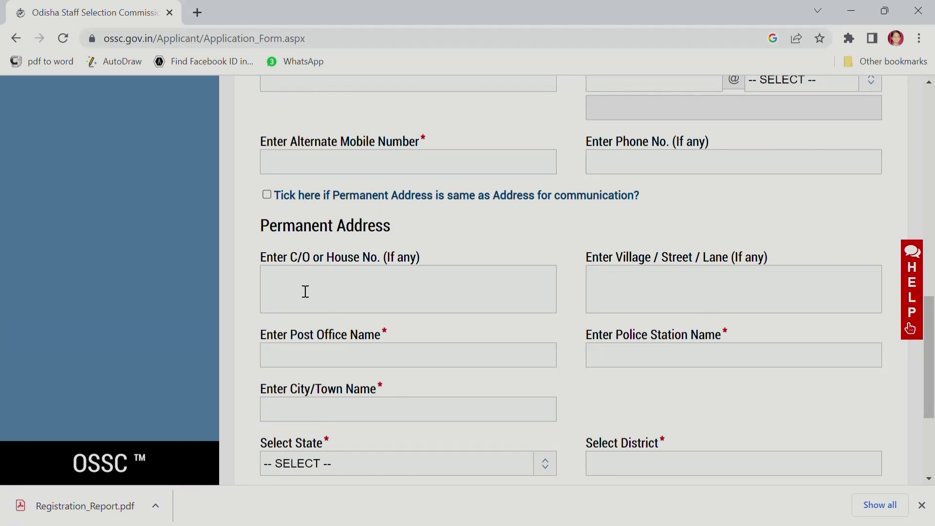
Fill in the communication and permanent addresses and the alternate mobile number, save them and review the entries.
scroll(459, 304, "down", 3)
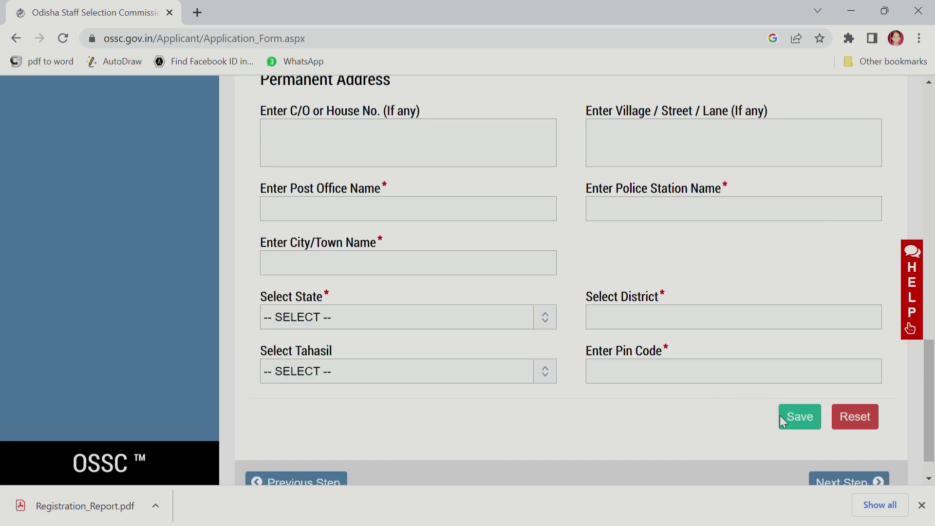
scroll(801, 428, "down", 1)
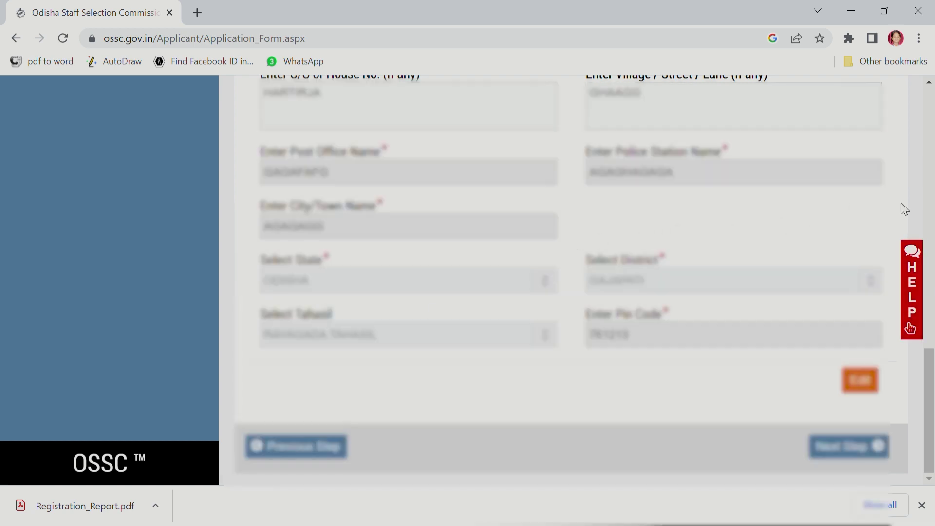
scroll(926, 376, "up", 6)
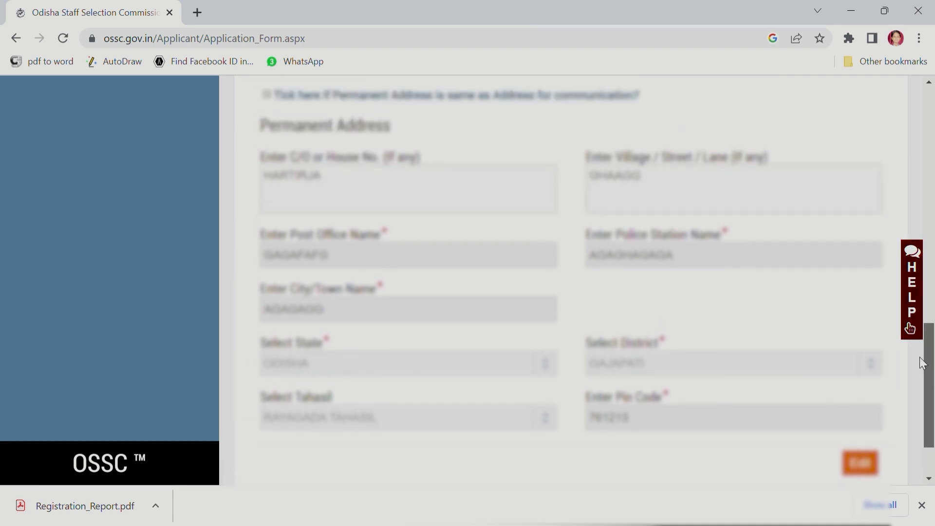
scroll(914, 298, "up", 10)
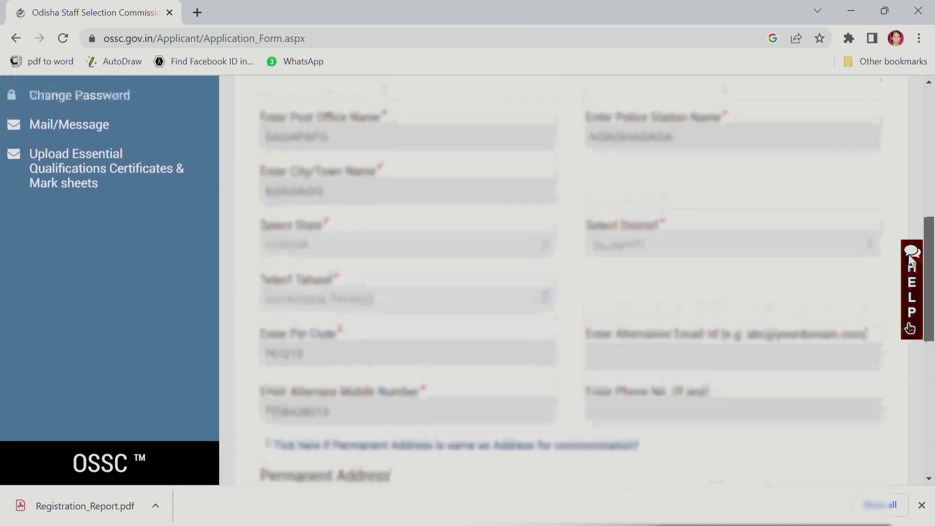
scroll(899, 195, "down", 8)
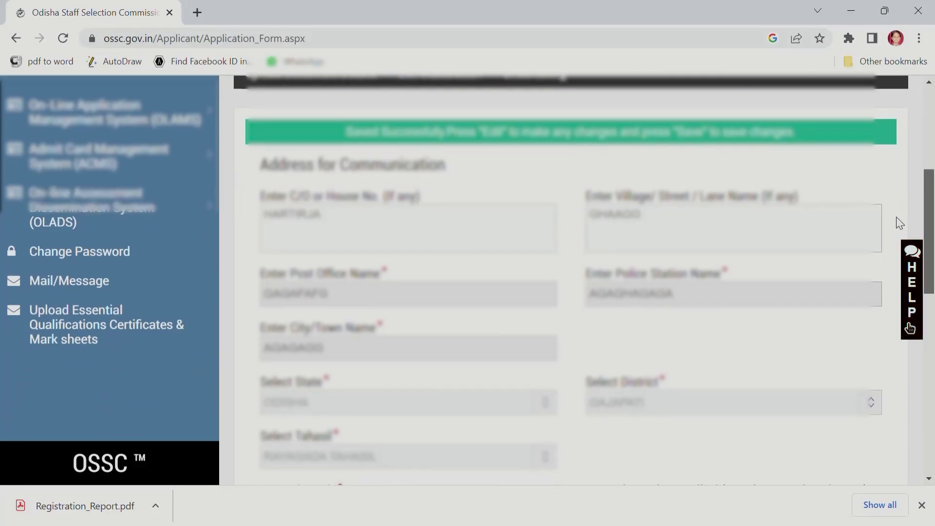
Check the saved communication and permanent addresses and proceed to the qualification details.
scroll(900, 282, "up", 7)
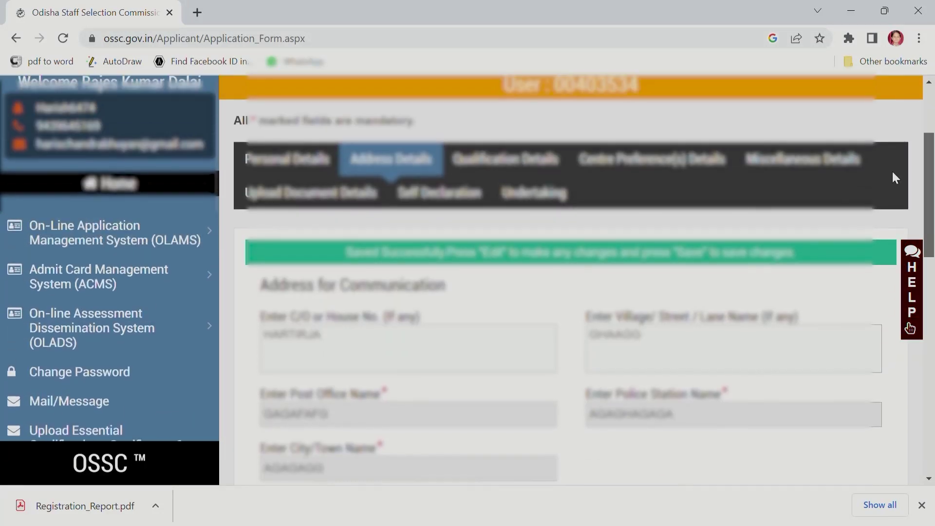
left_click_drag(929, 176, 934, 390)
left_click(860, 382)
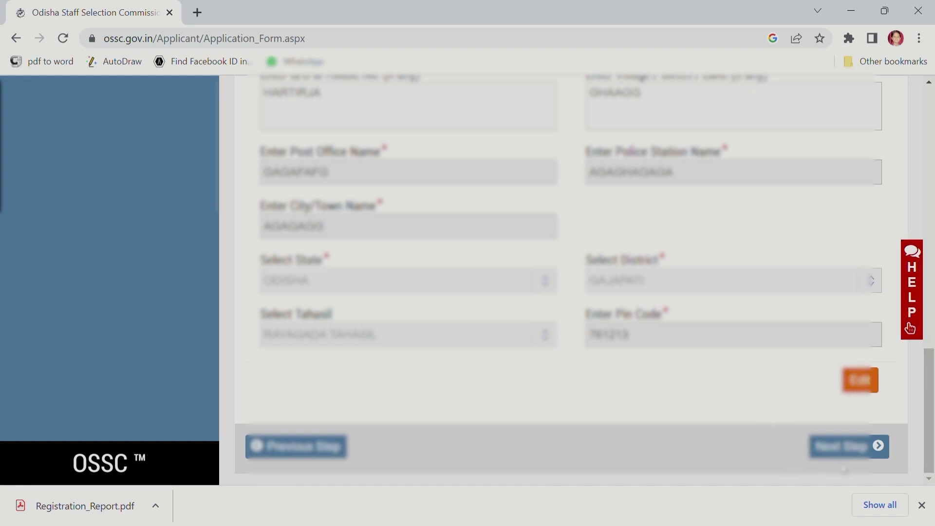
left_click(845, 446)
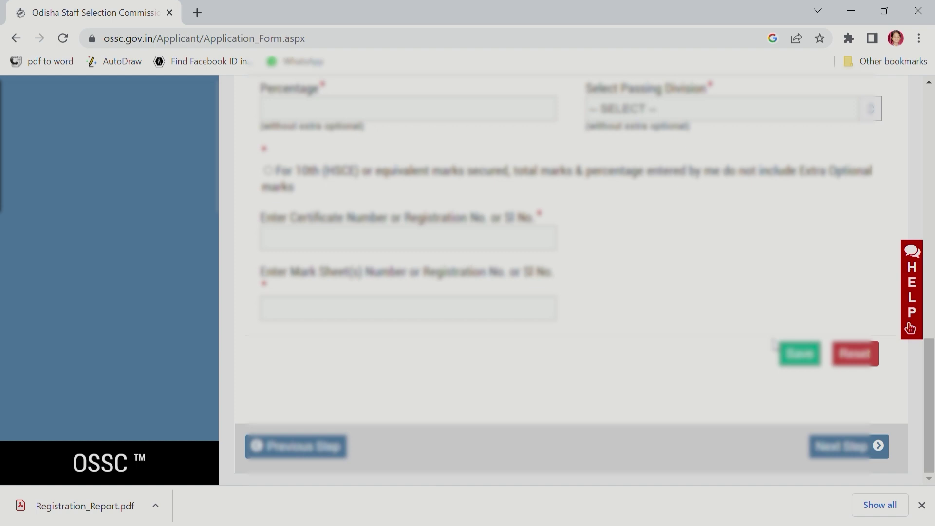
Look over the 10th (HSCE) qualification fields, from qualification and year of passing to the certificate and mark sheet numbers.
left_click_drag(929, 374, 931, 168)
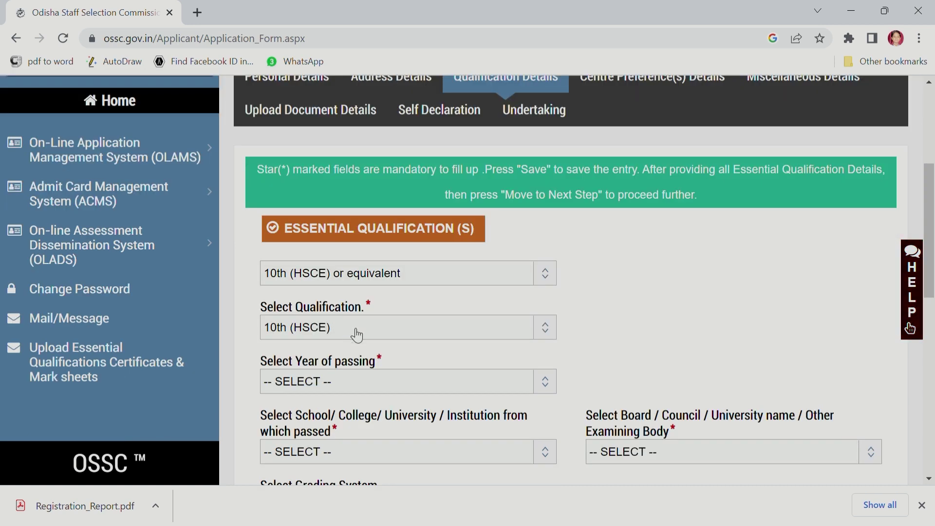
left_click(354, 329)
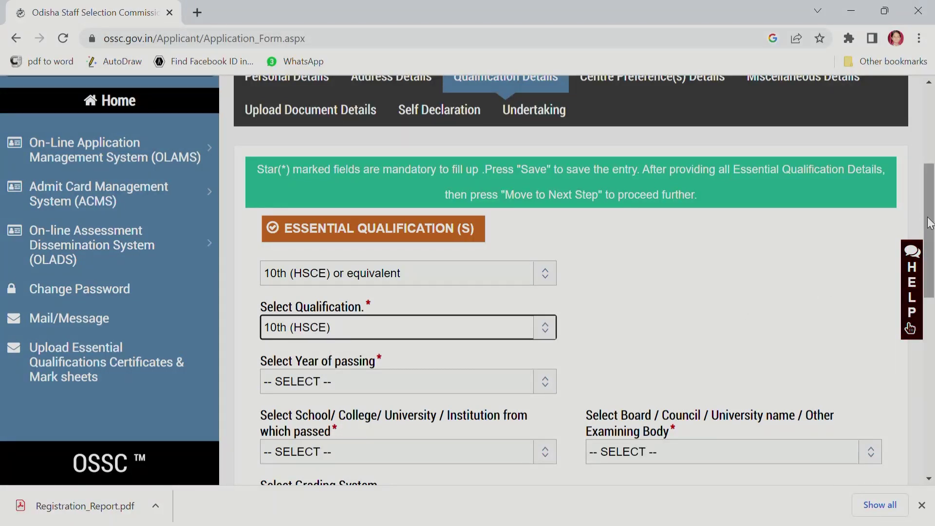
scroll(915, 283, "down", 3)
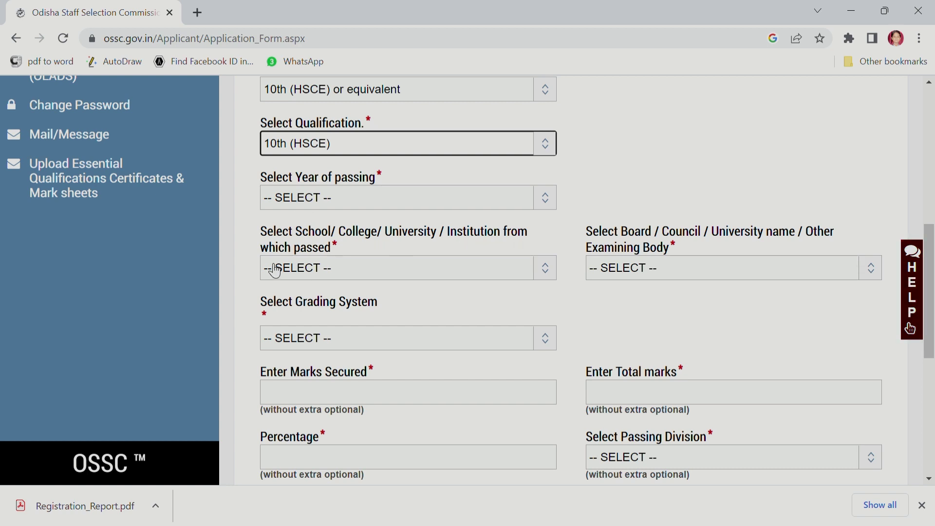
scroll(275, 263, "up", 3)
scroll(385, 272, "down", 3)
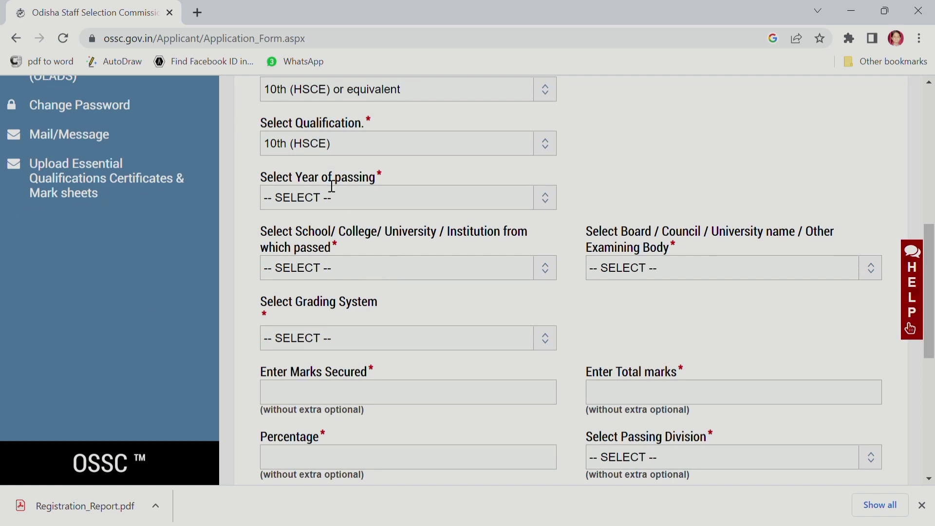
left_click(326, 155)
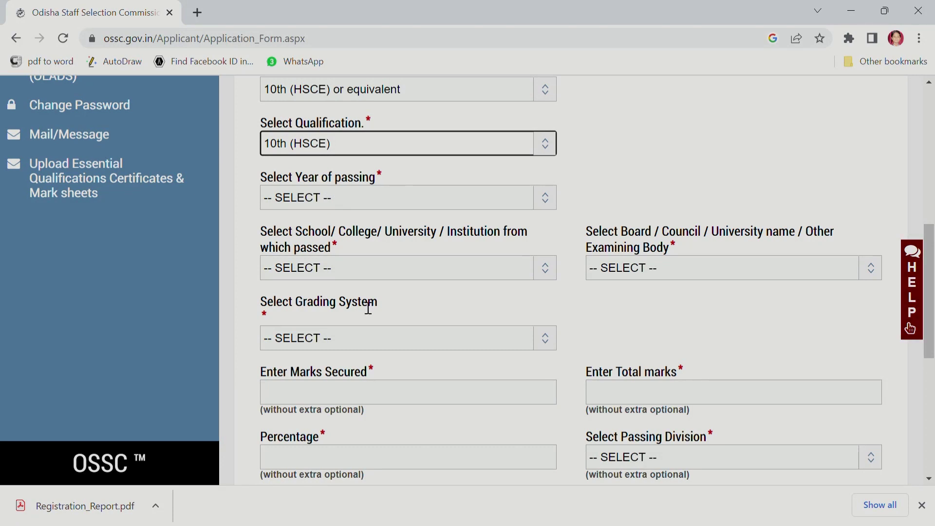
scroll(384, 303, "down", 2)
scroll(385, 302, "down", 2)
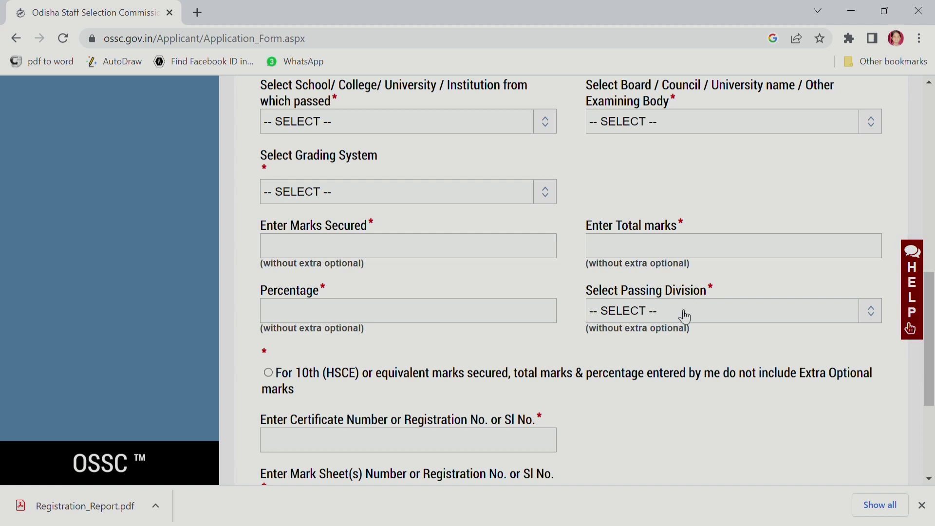
scroll(448, 293, "up", 3)
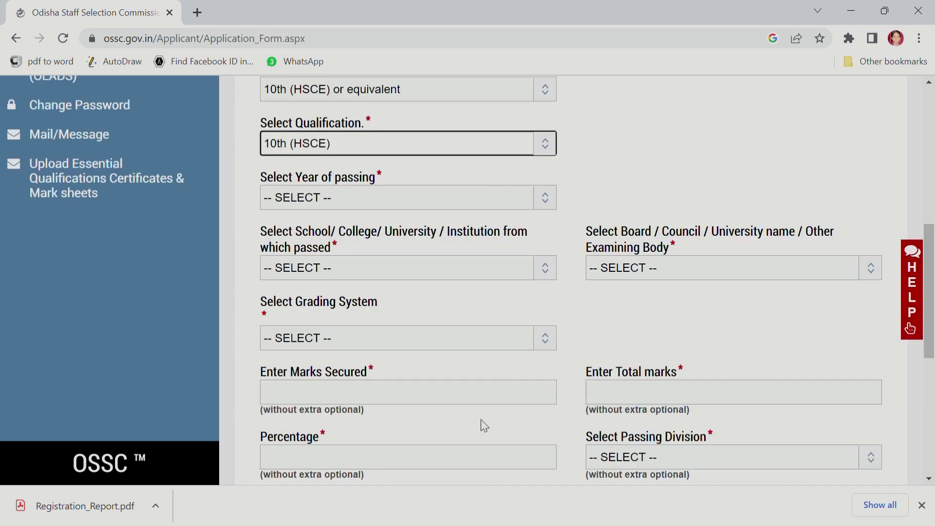
scroll(482, 420, "down", 4)
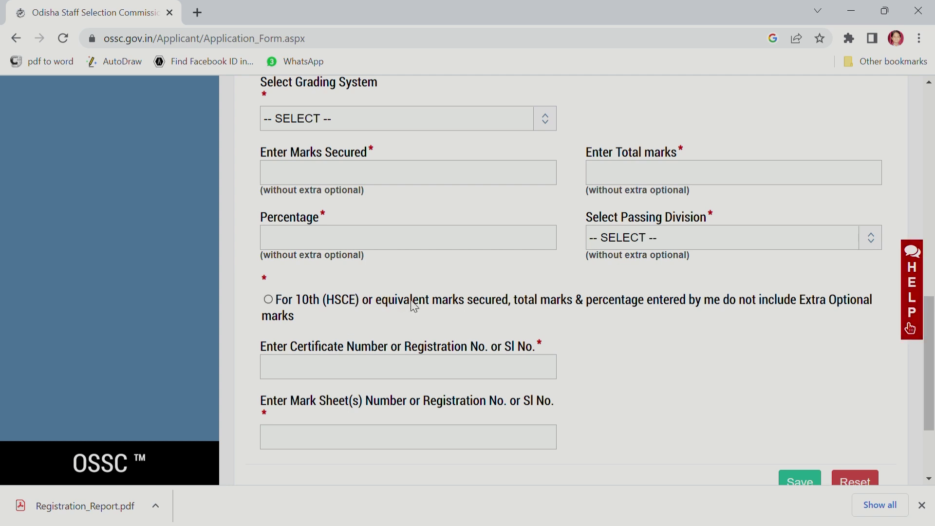
scroll(530, 346, "up", 3)
scroll(488, 344, "down", 4)
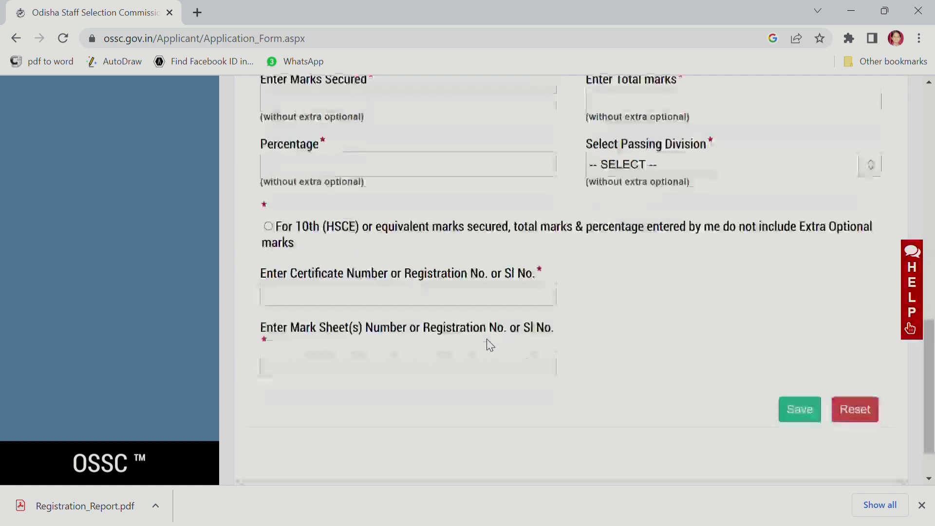
scroll(581, 325, "up", 9)
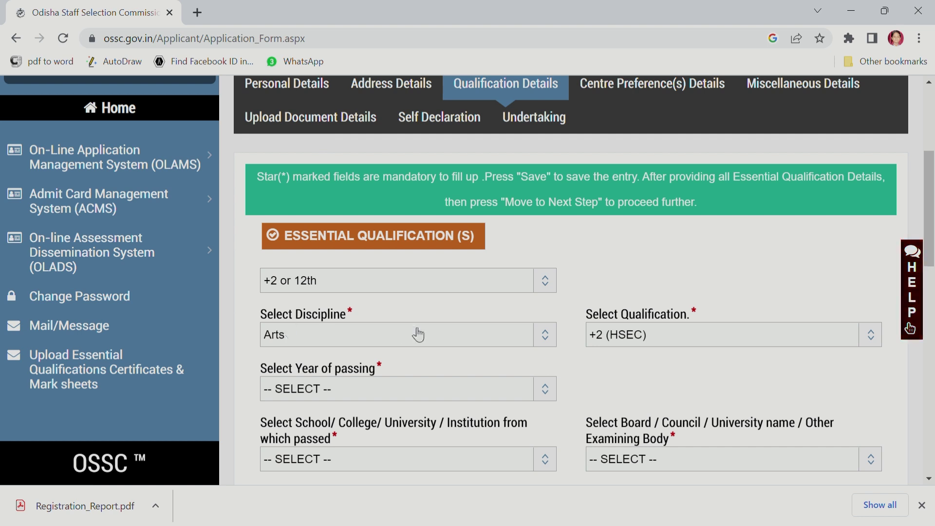
Keep Arts as the discipline and +2 (HSEC) as the qualification for the +2 or 12th stage.
left_click(362, 339)
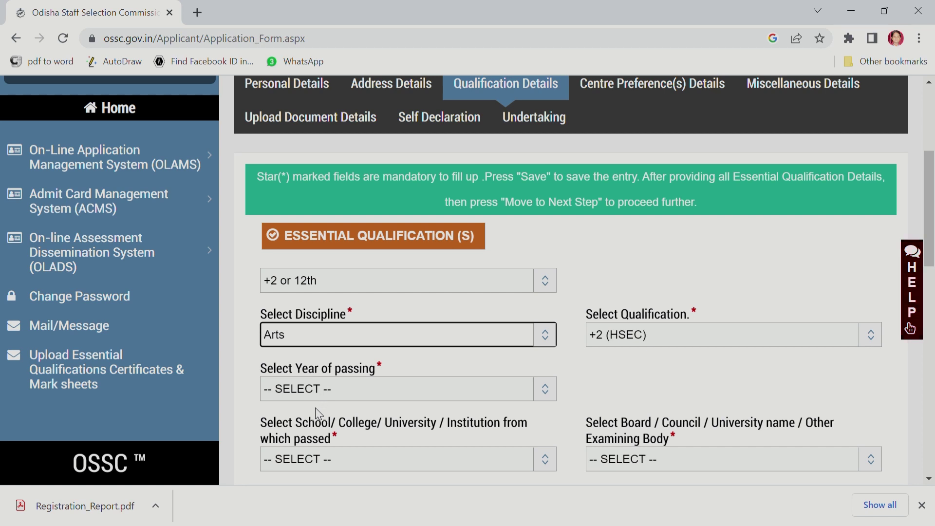
left_click(634, 344)
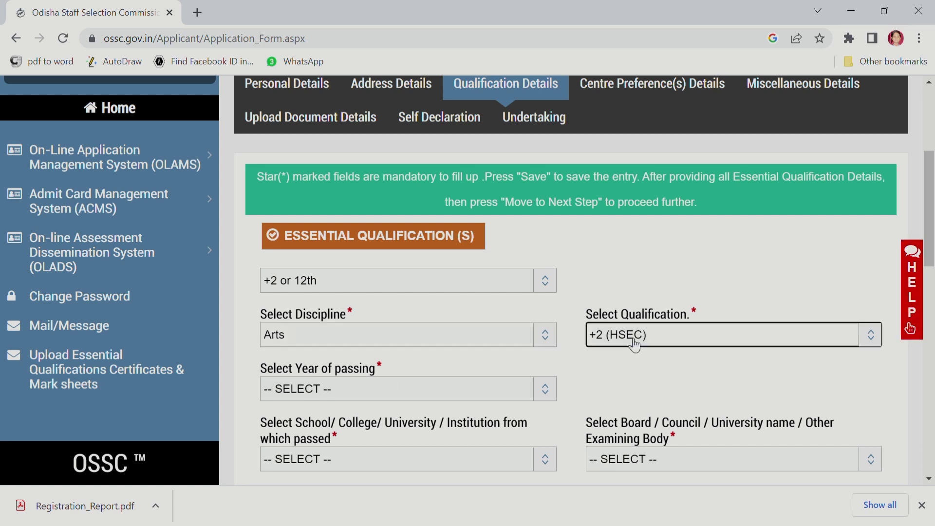
left_click(631, 367)
scroll(306, 221, "down", 3)
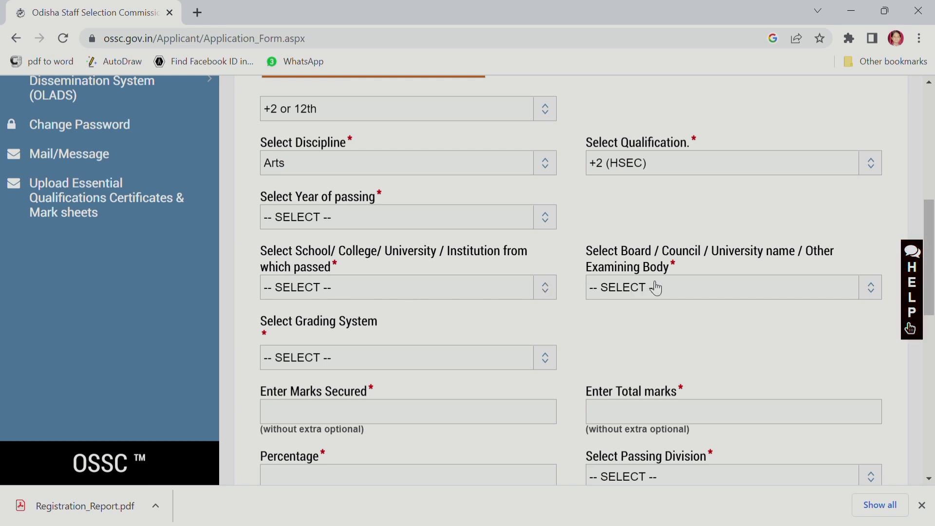
Complete the 12th marks, First Division, extra-optional declaration and certificate and mark sheet numbers, and save the qualification.
left_click(351, 365)
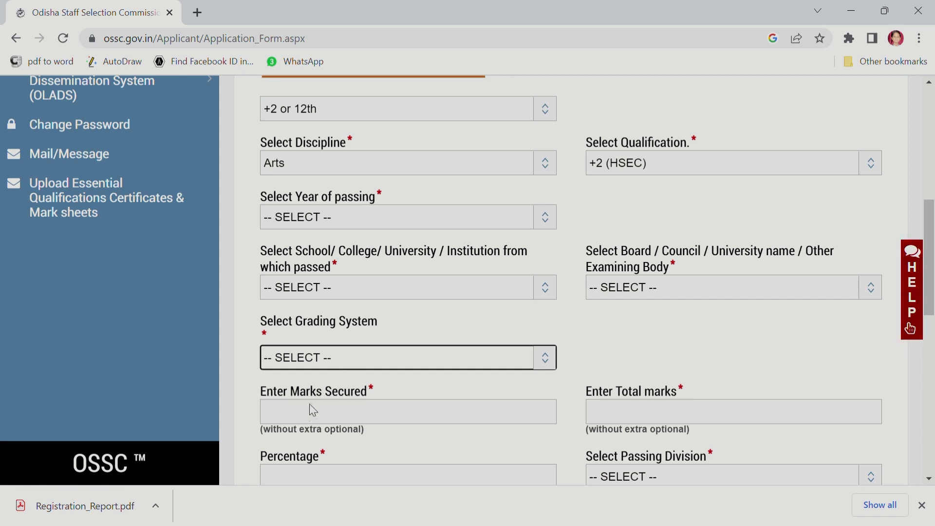
left_click(656, 345)
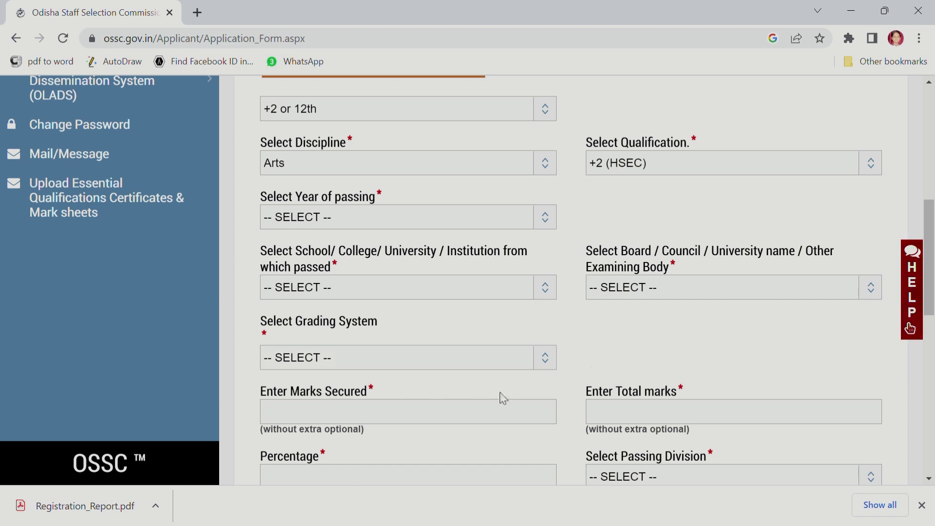
scroll(502, 397, "down", 1)
left_click(299, 345)
left_click(634, 337)
scroll(634, 337, "down", 2)
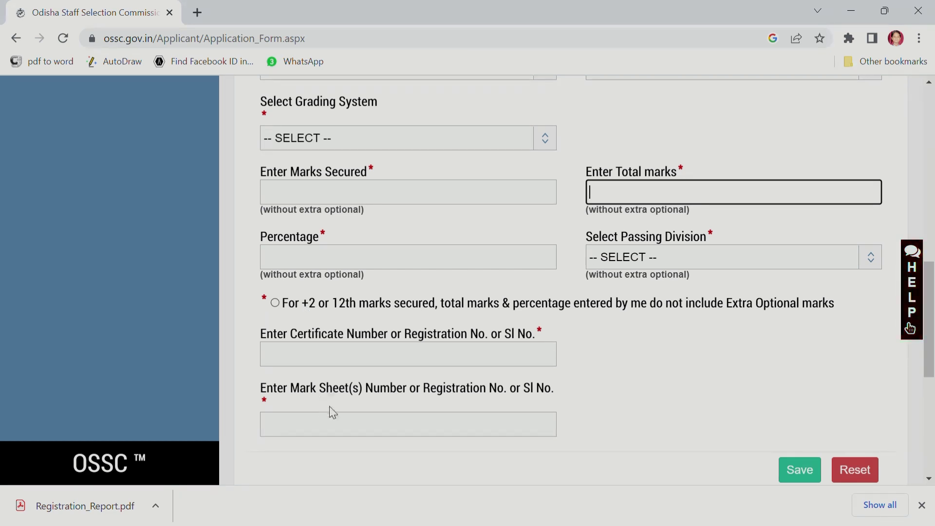
scroll(495, 404, "down", 3)
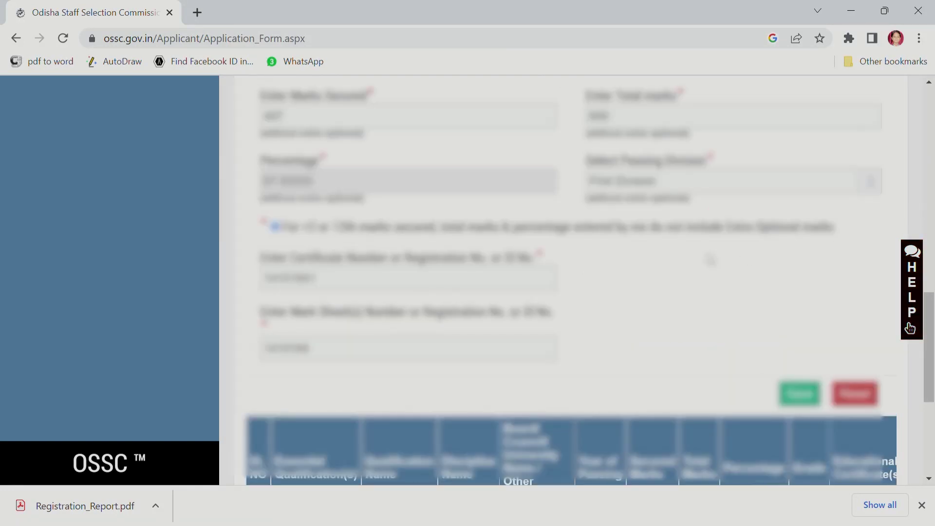
left_click(797, 394)
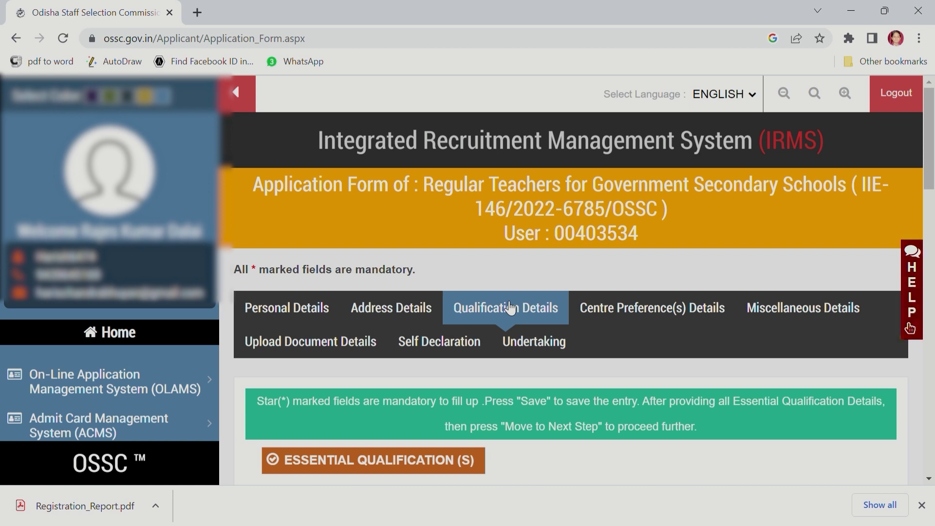
Check the integrated B.Ed note and set the +3 (Bachelor) degree discipline to Arts.
scroll(509, 308, "down", 5)
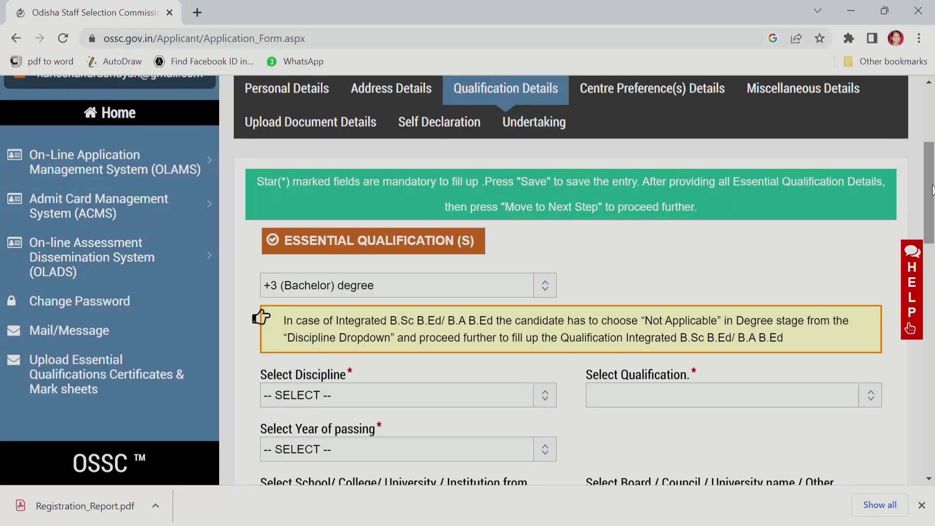
scroll(931, 204, "down", 1)
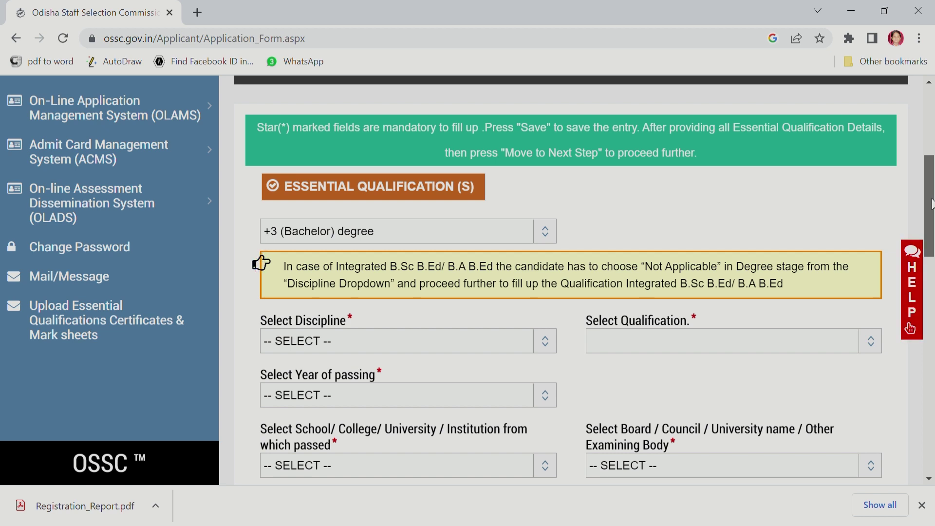
left_click(312, 342)
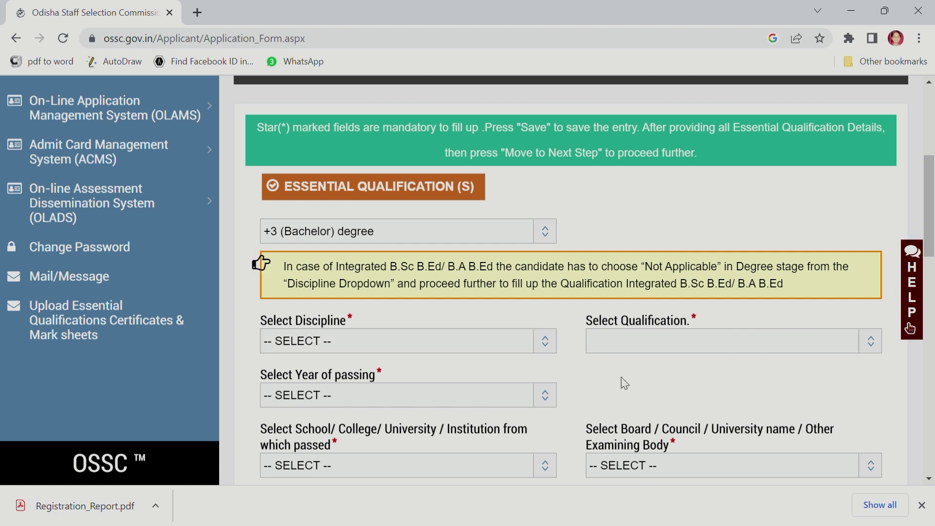
scroll(622, 381, "down", 3)
left_click(314, 253)
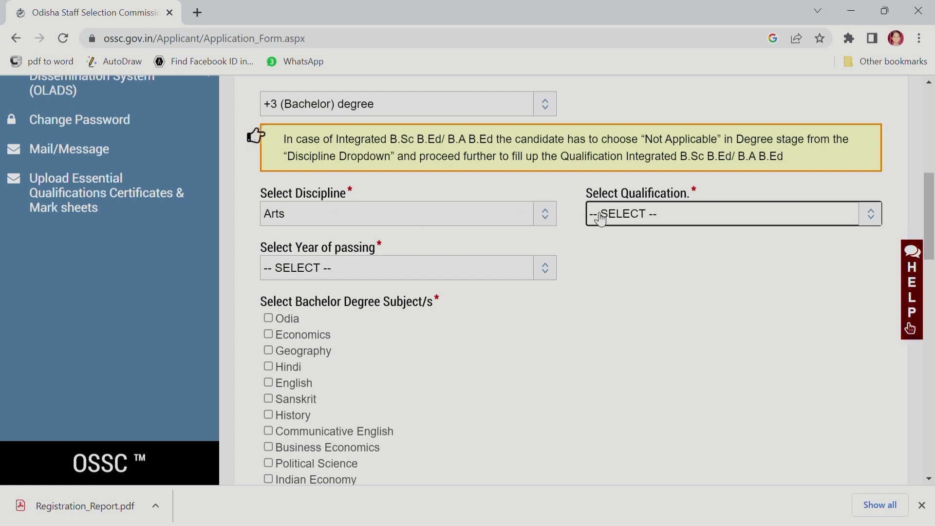
Examine the Bachelor degree's year of passing, subject list, institution, examining body and grading system fields.
left_click(351, 272)
scroll(580, 296, "down", 3)
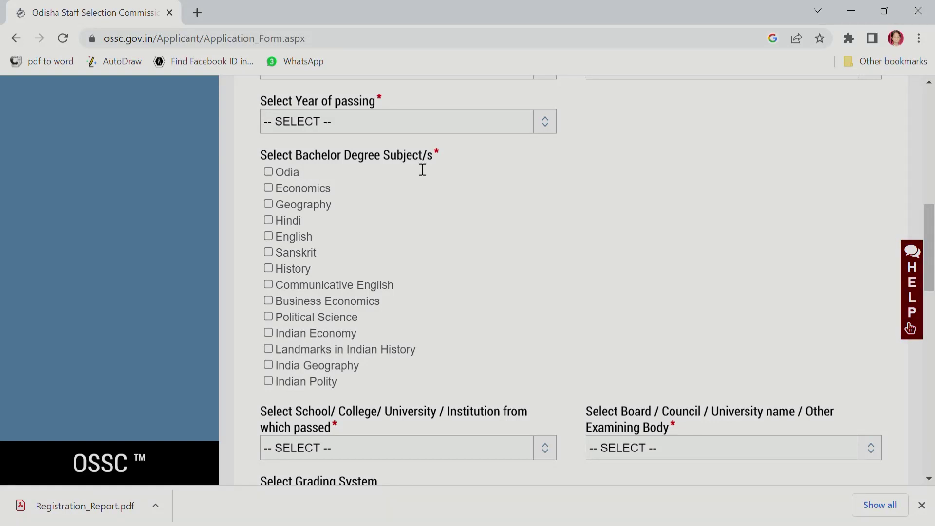
scroll(429, 289, "down", 1)
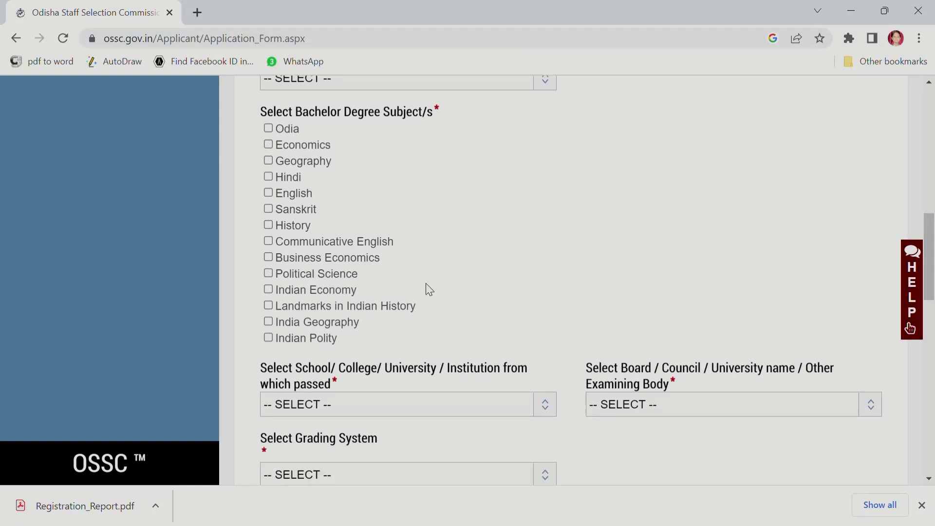
scroll(428, 289, "down", 2)
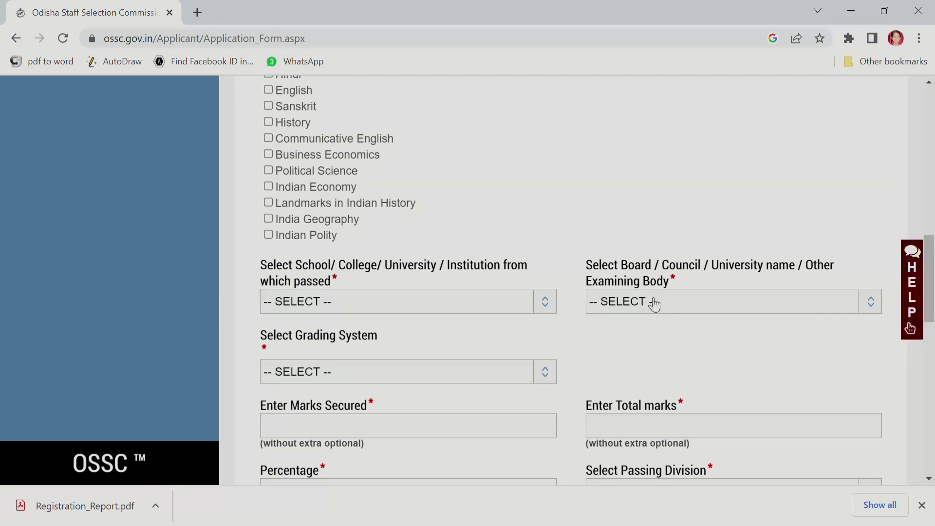
scroll(645, 312, "down", 1)
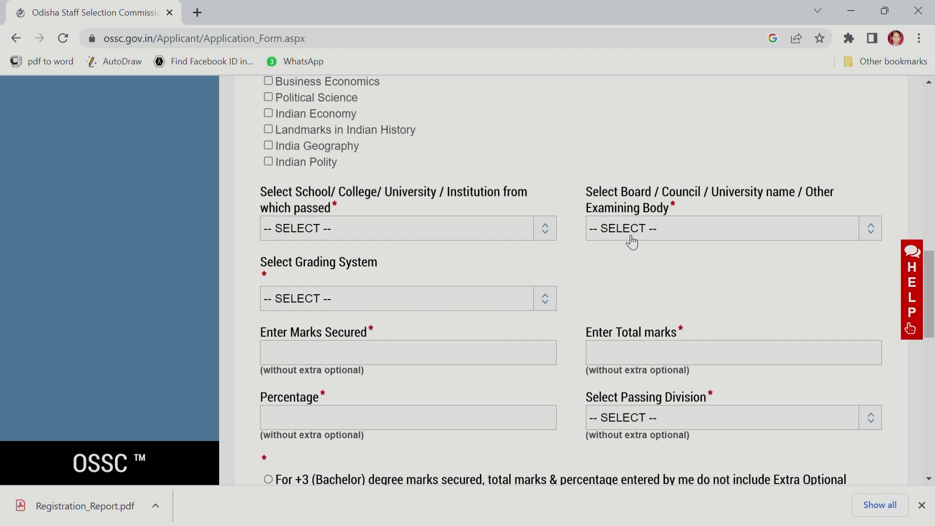
left_click(307, 297)
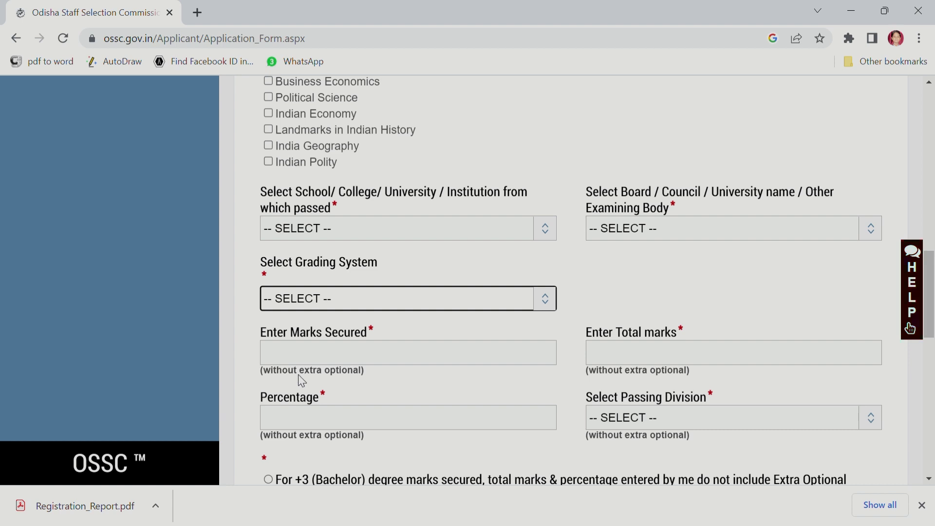
left_click(616, 270)
scroll(372, 330, "down", 3)
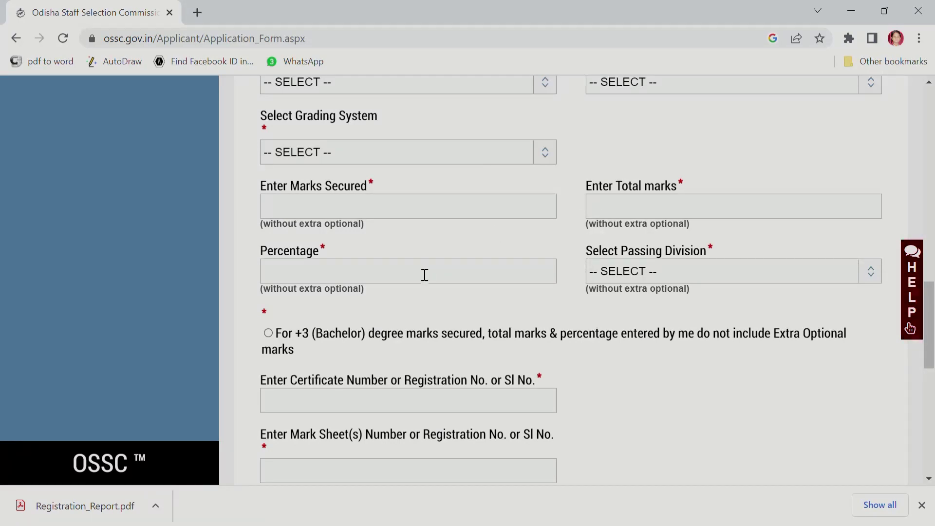
Set the Bachelor degree's passing division to First Division, accept the extra-optional declaration and enter the certificate and mark sheet numbers.
left_click(670, 272)
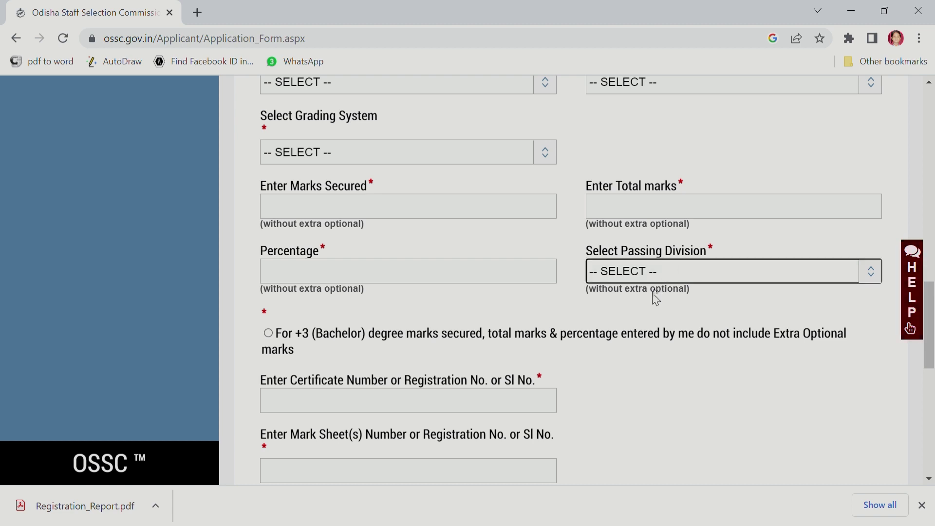
left_click(501, 306)
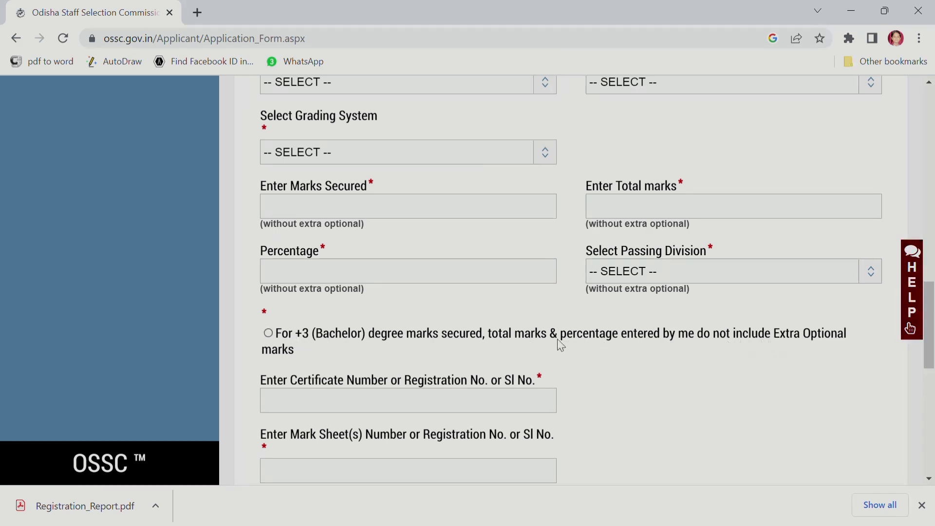
scroll(518, 344, "down", 3)
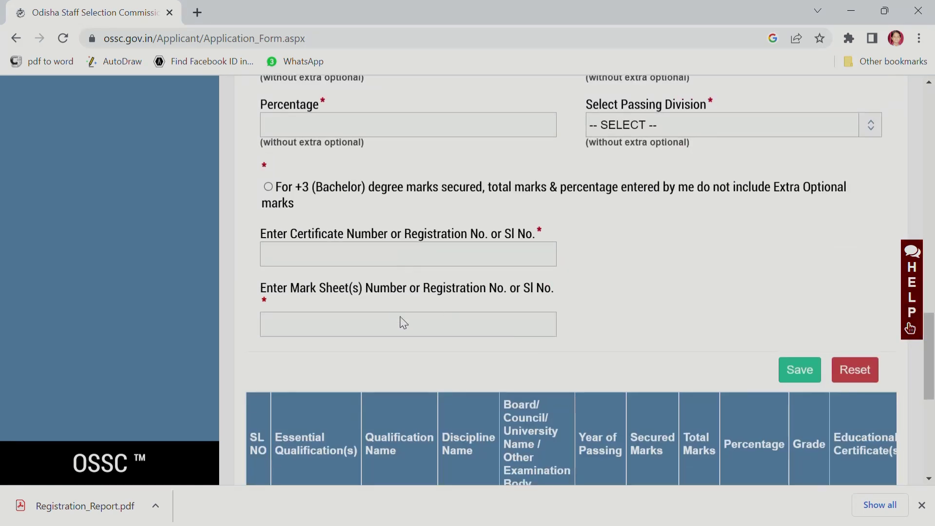
scroll(560, 323, "up", 1)
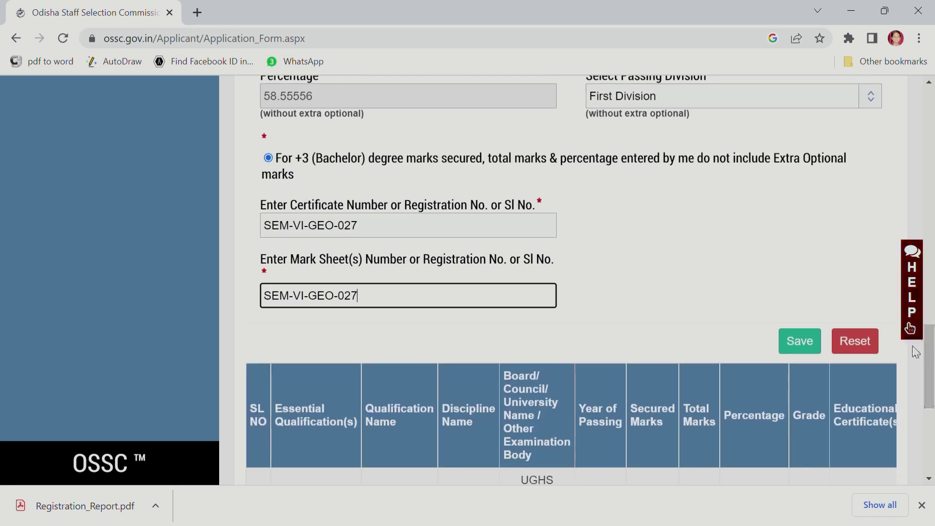
Save the Bachelor qualification and begin the Qualification in Education entry with TGT Arts, B.Ed, passing year 2020, NCTE and institution HGFFGGG.
left_click(804, 344)
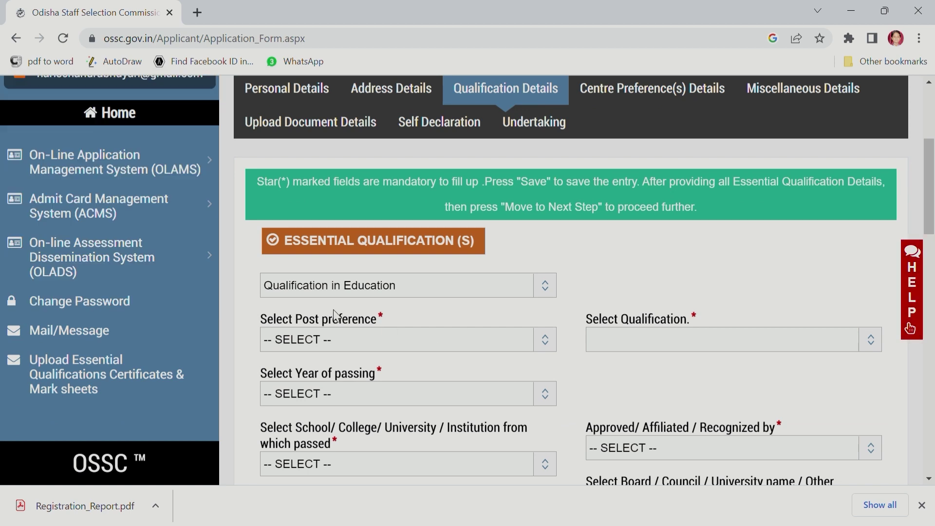
scroll(518, 251, "down", 1)
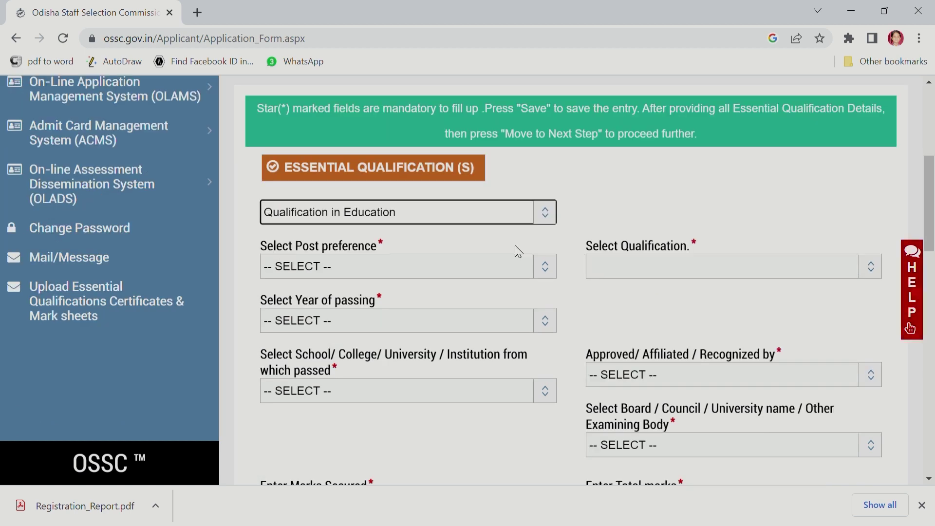
left_click(638, 269)
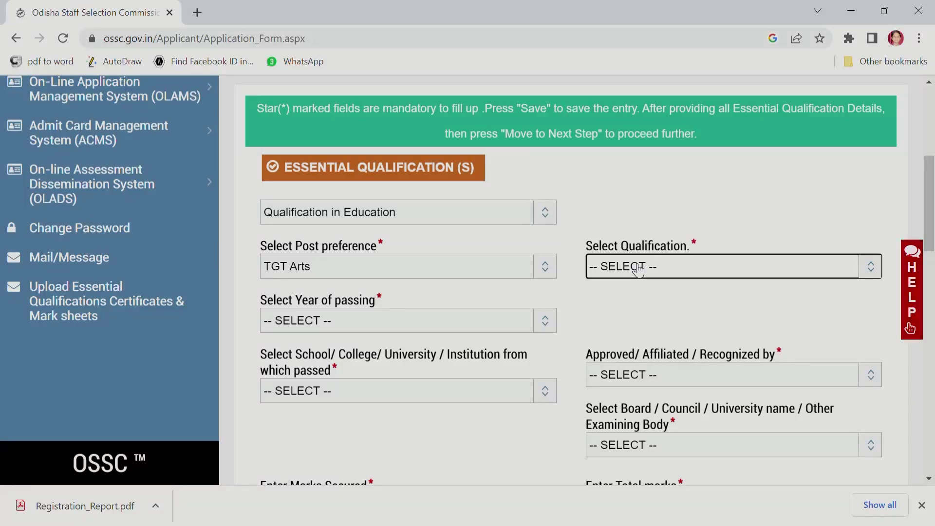
left_click(688, 217)
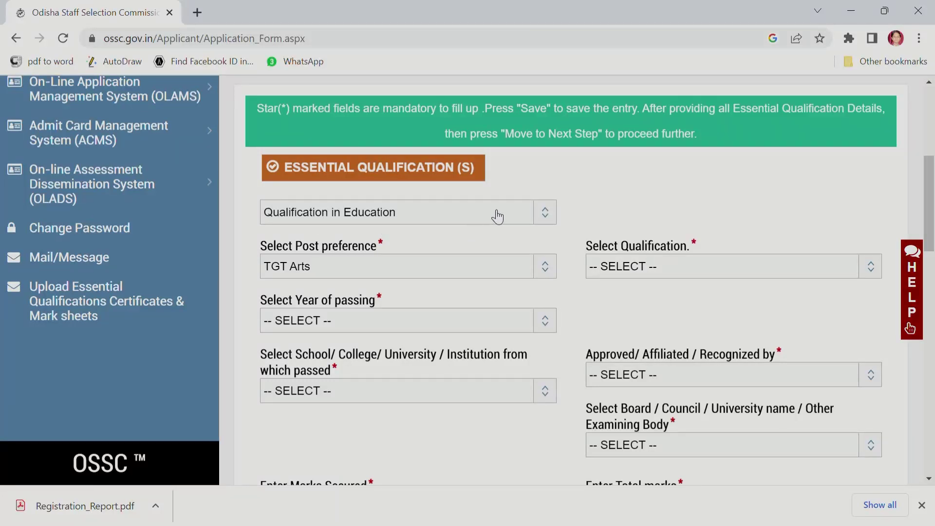
left_click(546, 215)
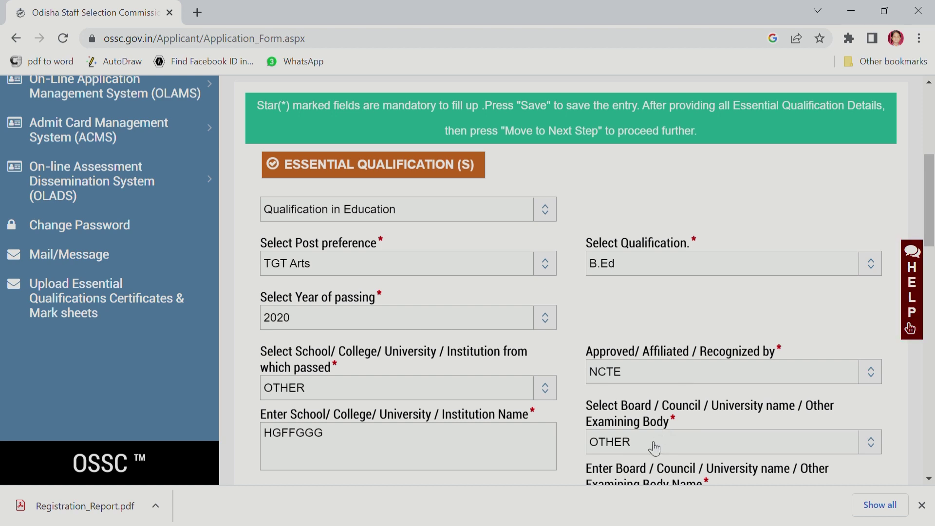
Enter UTKAL as examining body, marks 1372 of 1700 and the certificate and mark sheet numbers, upload both B.Ed PDFs and save the qualification.
scroll(608, 137, "down", 6)
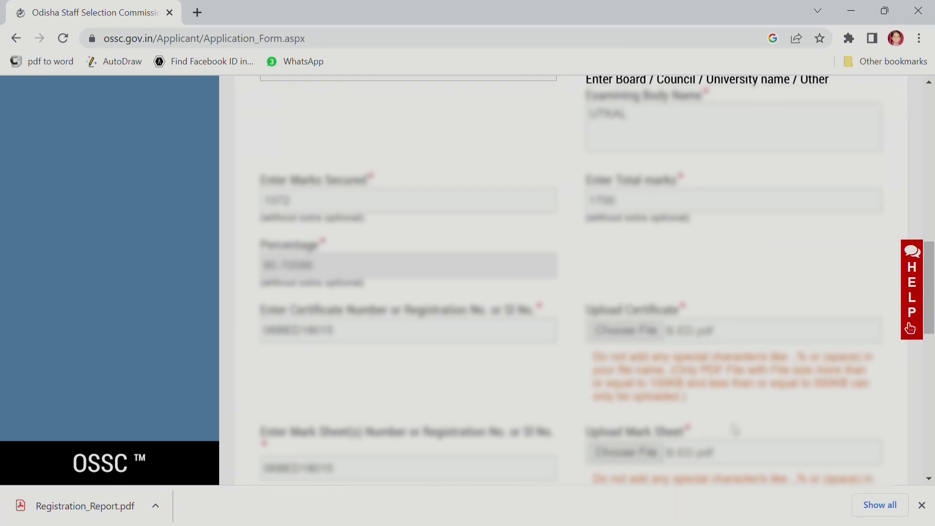
left_click_drag(932, 311, 927, 375)
left_click(804, 306)
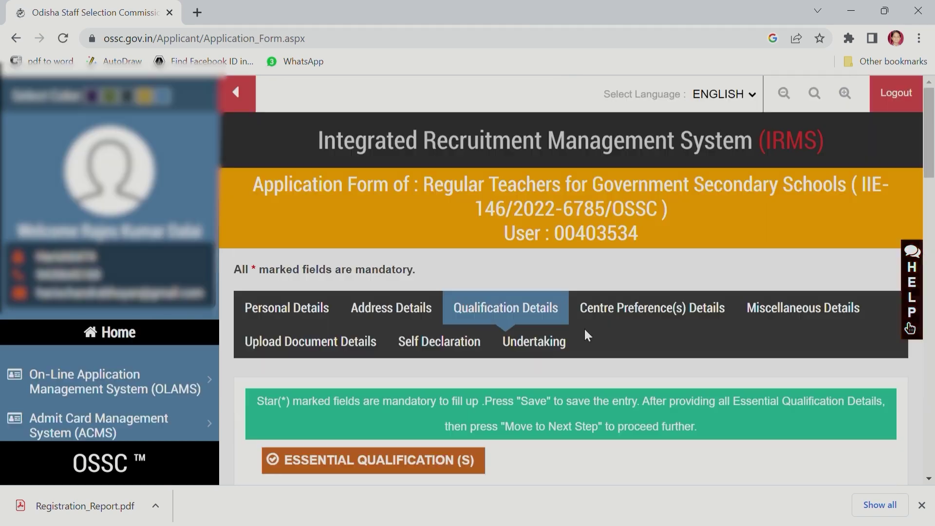
Complete the OSSTET qualification with year 2021, Board Of Secondary Education, Odisha, marks 66 of 150, document numbers and the certificate PDF, and save it.
scroll(585, 331, "down", 1)
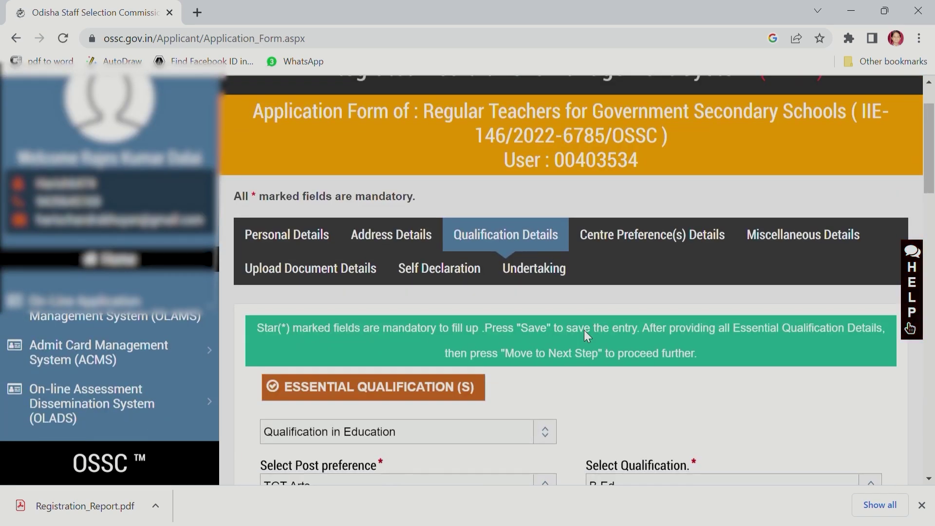
scroll(593, 337, "down", 1)
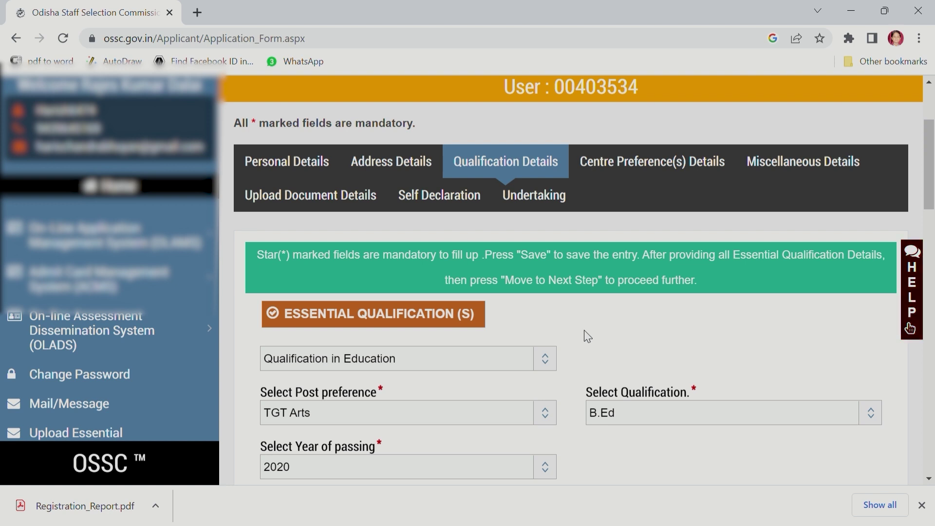
scroll(588, 337, "down", 1)
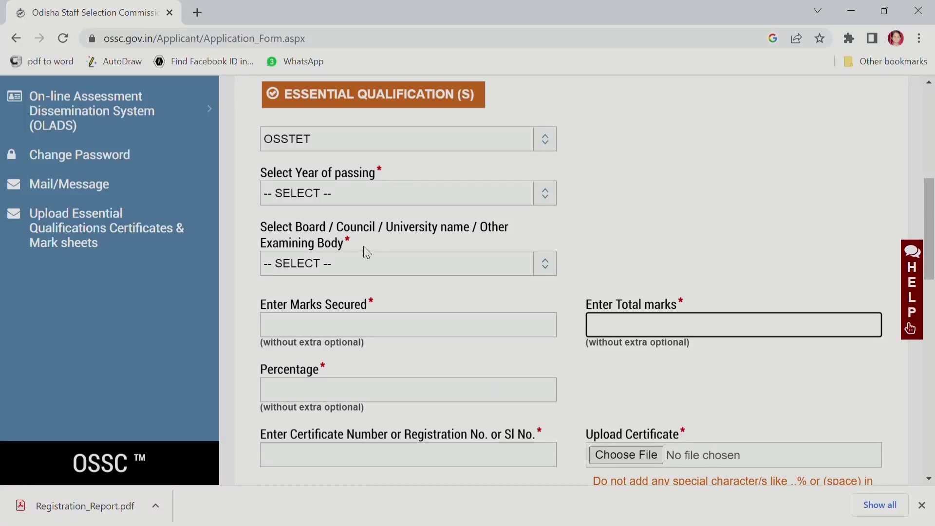
left_click(348, 266)
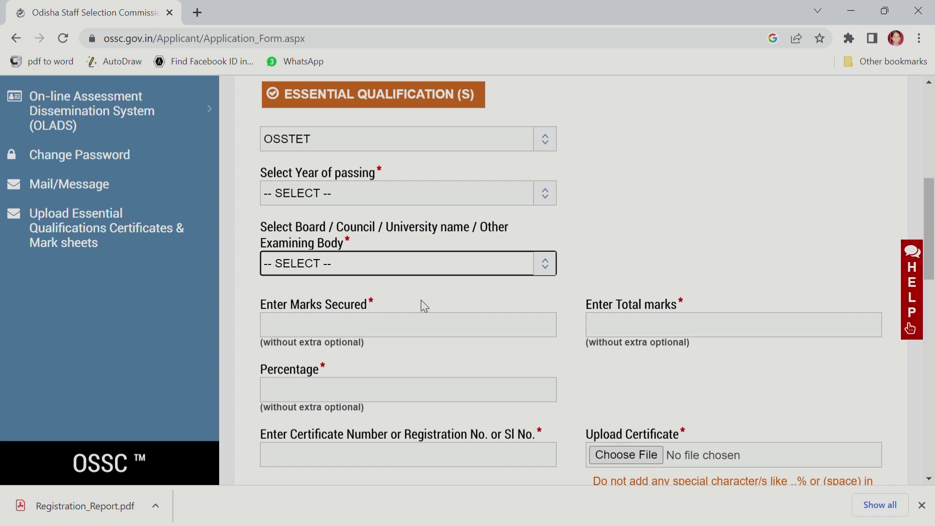
left_click(384, 317)
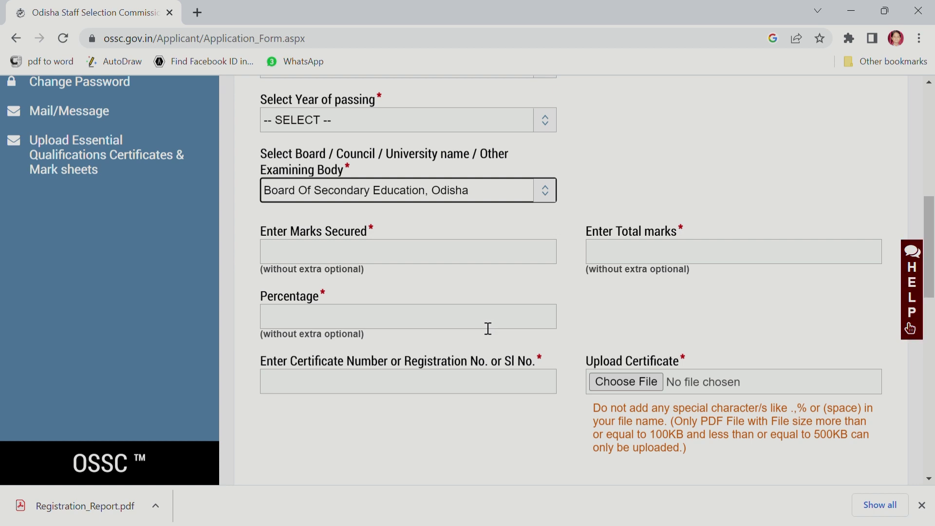
scroll(431, 358, "down", 3)
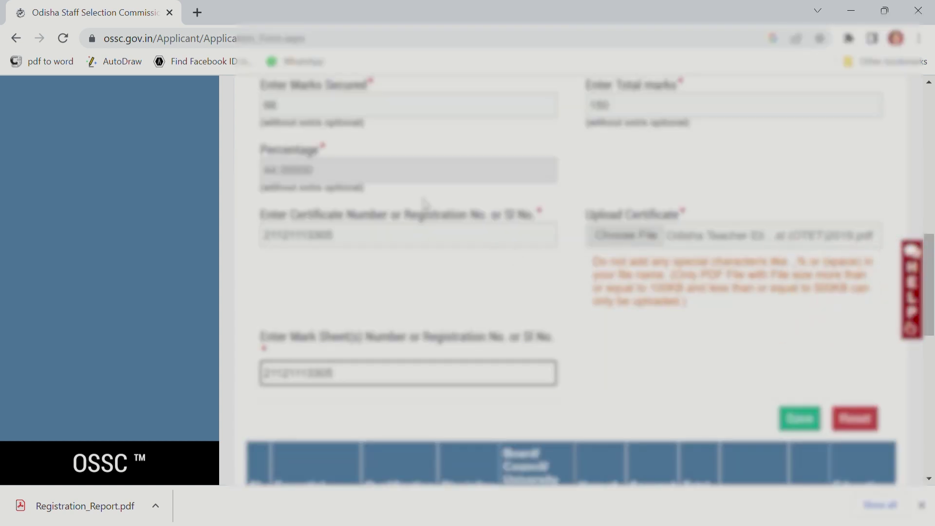
left_click(798, 422)
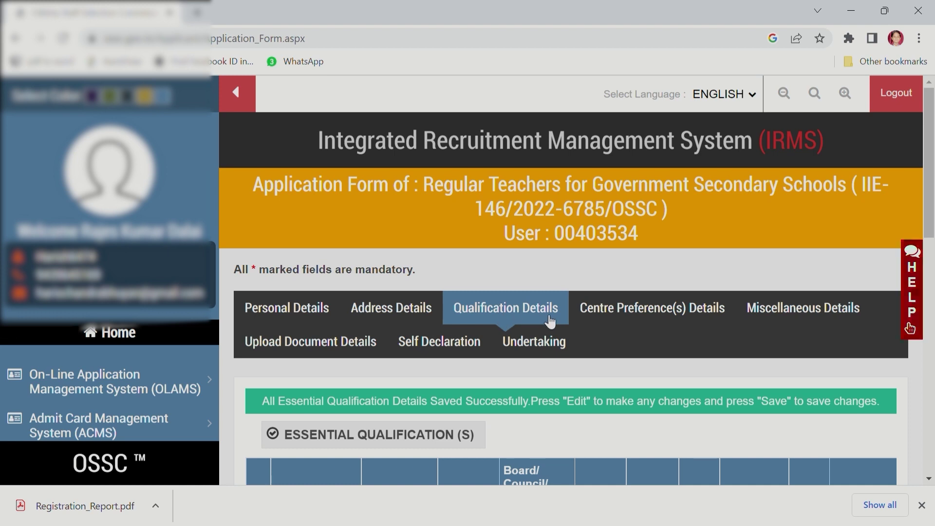
Review the saved essential qualifications table, including its certificate, mark sheet and edit columns.
left_click_drag(927, 177, 933, 288)
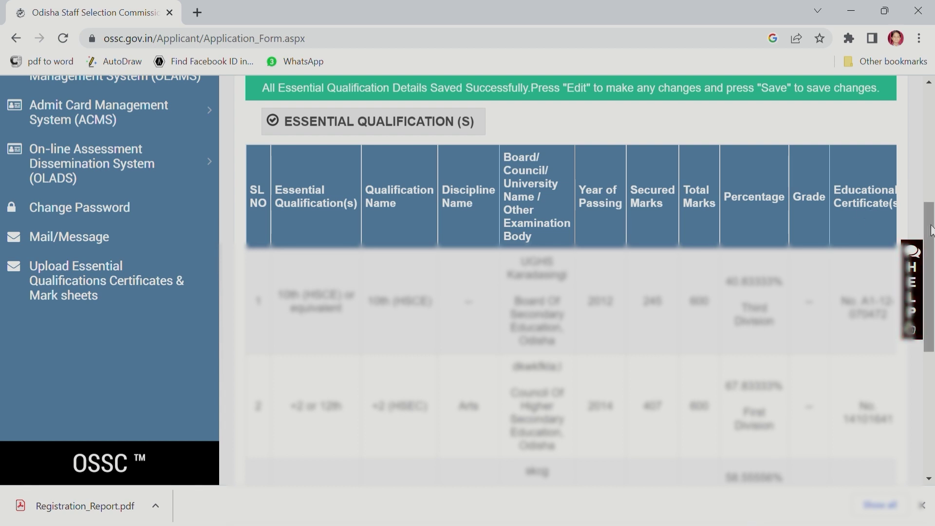
left_click_drag(931, 229, 929, 385)
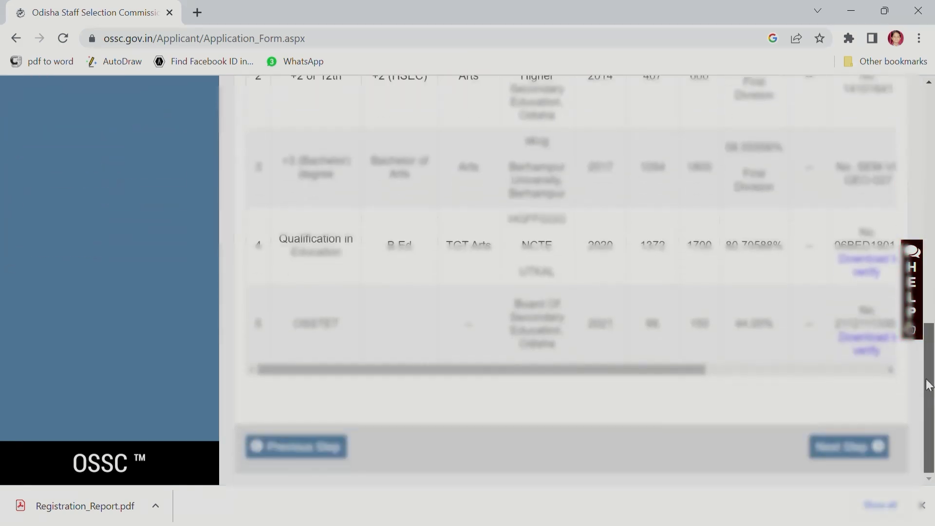
scroll(709, 245, "up", 7)
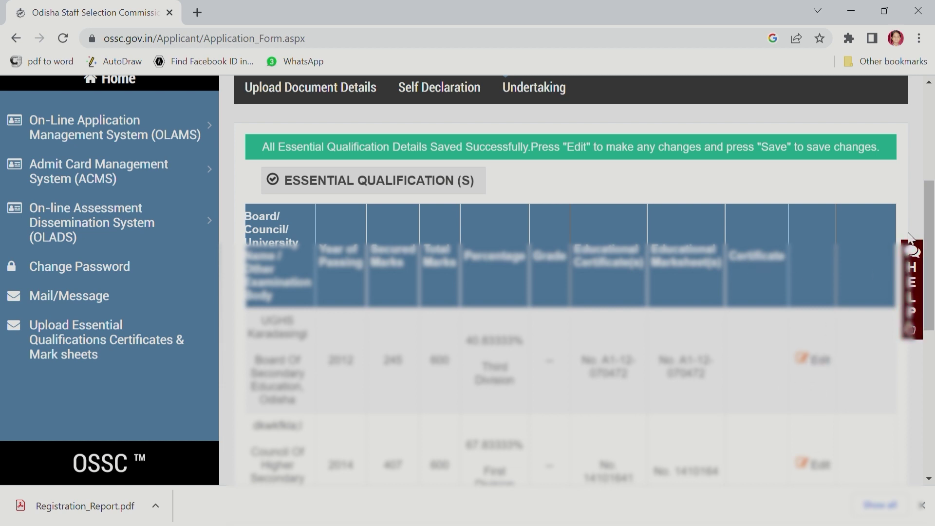
left_click_drag(929, 225, 931, 342)
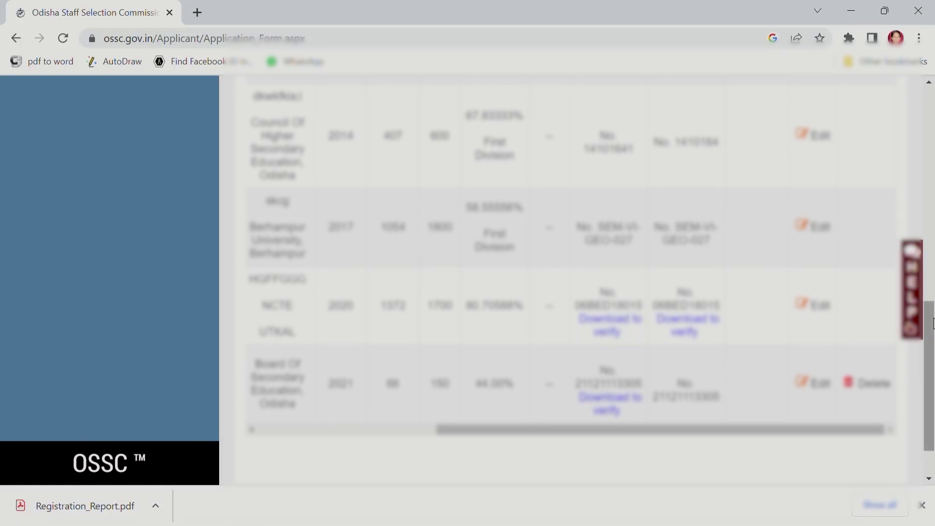
left_click_drag(931, 334, 931, 372)
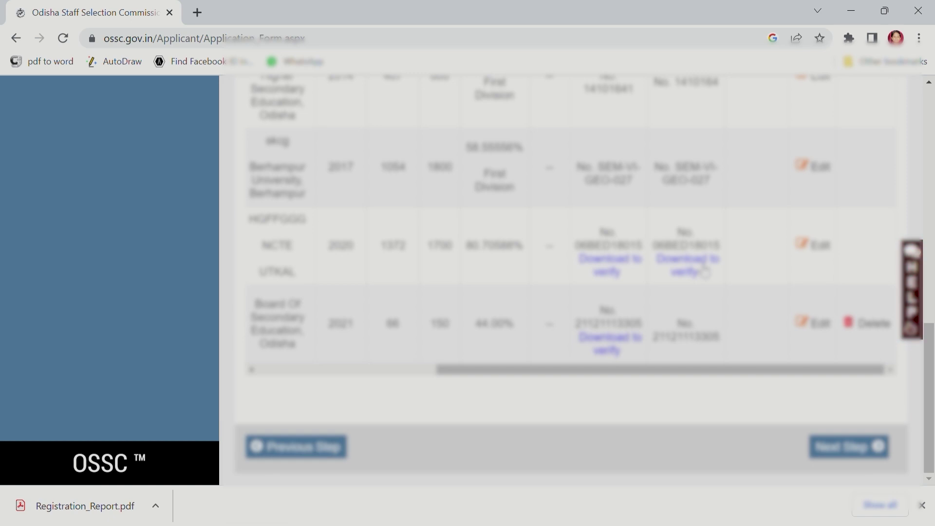
Open the centre preferences and select Gajapati for the 1st and 2nd, Ganjam for the 3rd and Cuttack for the 4th preference.
left_click_drag(931, 388, 859, 183)
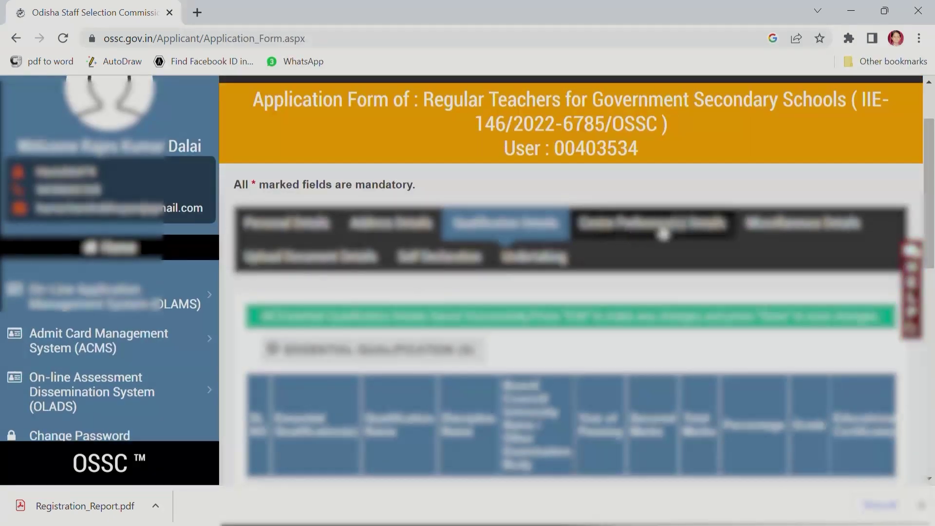
left_click_drag(931, 200, 934, 257)
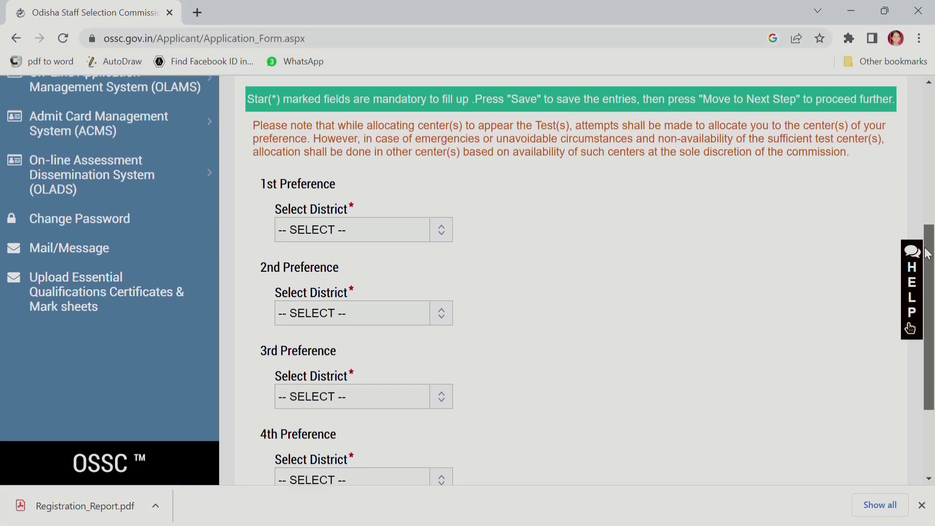
scroll(924, 243, "up", 1)
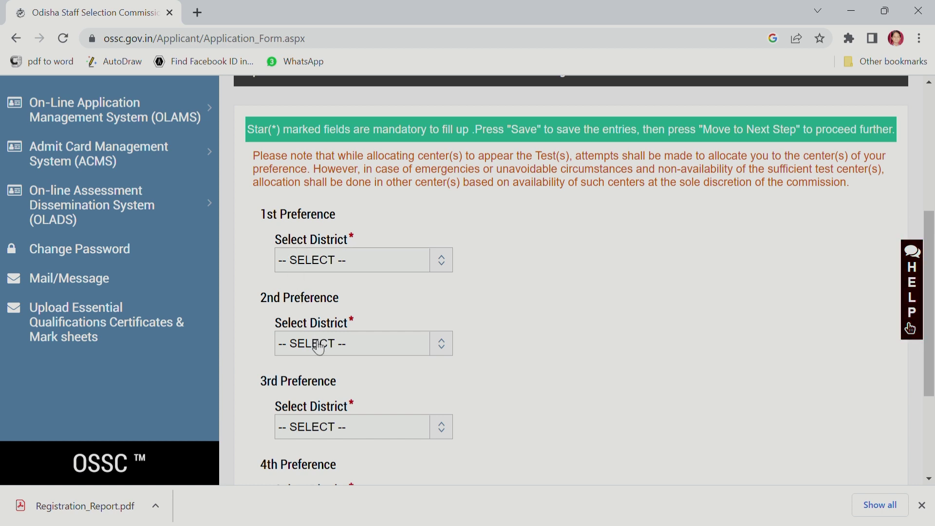
scroll(281, 190, "down", 2)
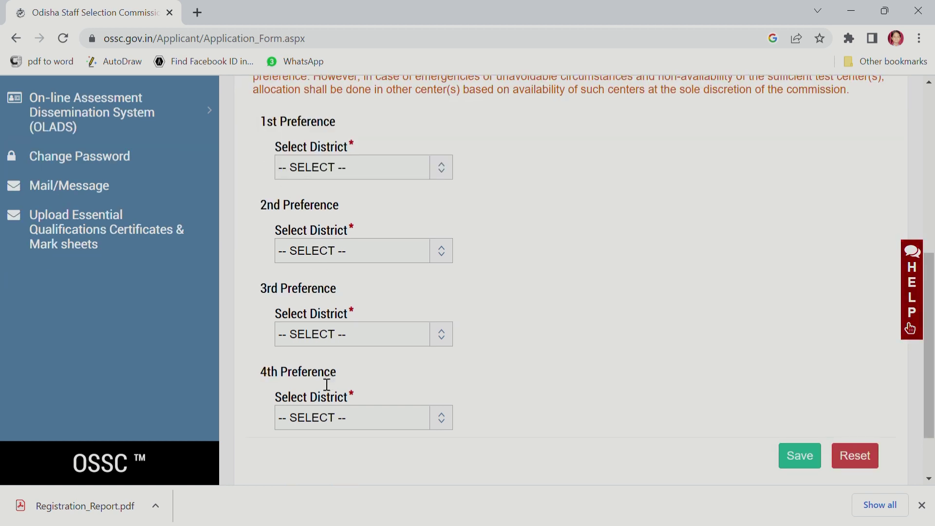
left_click(358, 168)
left_click(348, 260)
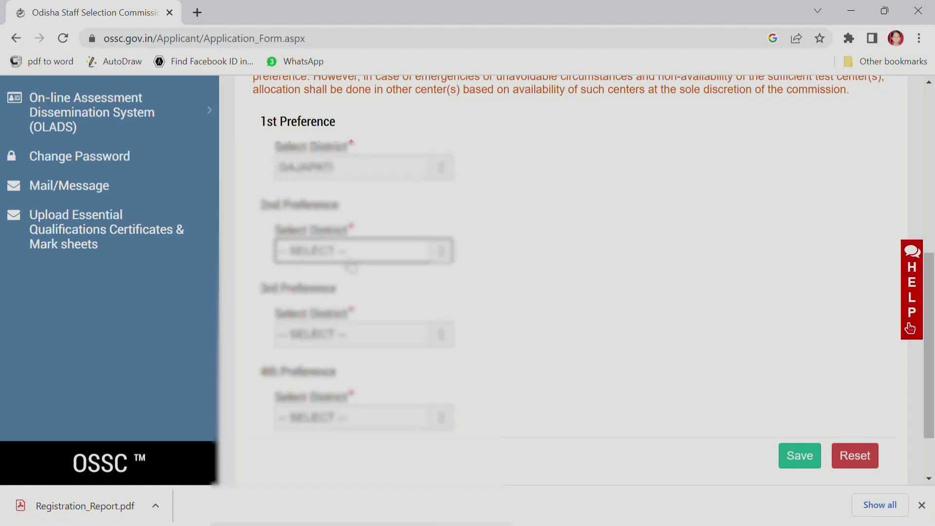
left_click(326, 419)
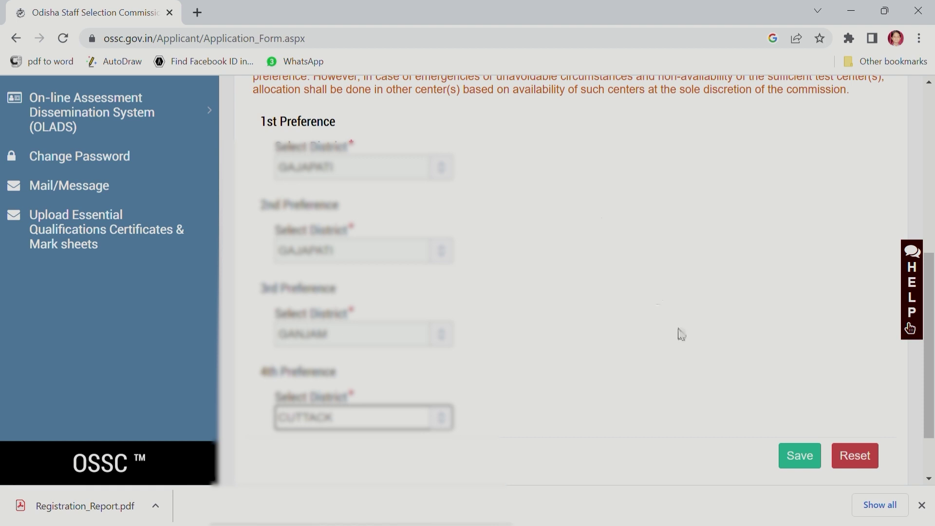
Change the 2nd preference district to Khordha and save the centre preferences.
left_click(795, 455)
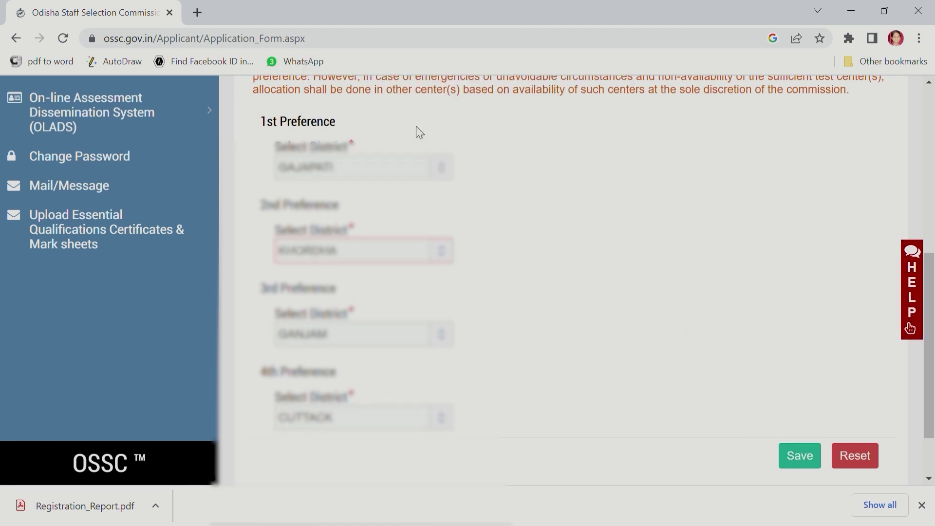
left_click(798, 460)
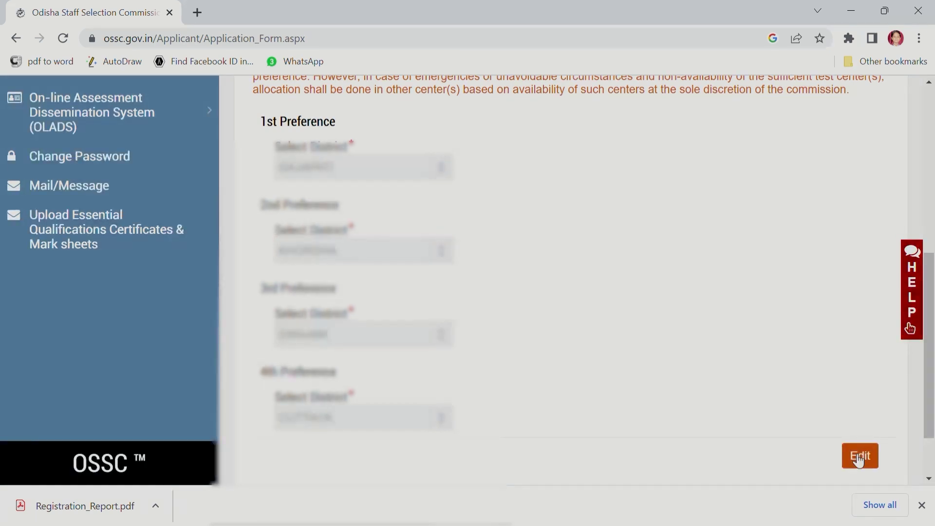
scroll(862, 453, "down", 2)
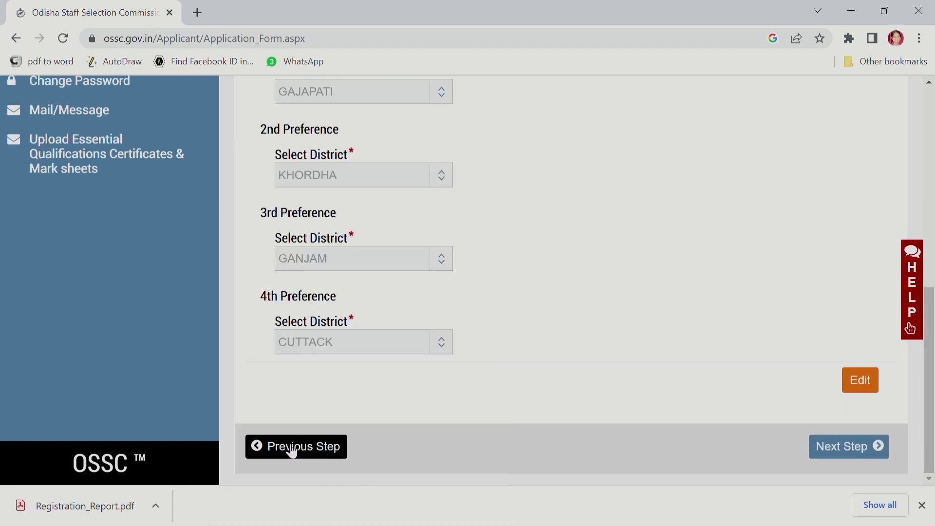
Proceed to the miscellaneous details, set the language for answering all non-language papers to Odia and save the section.
left_click(823, 463)
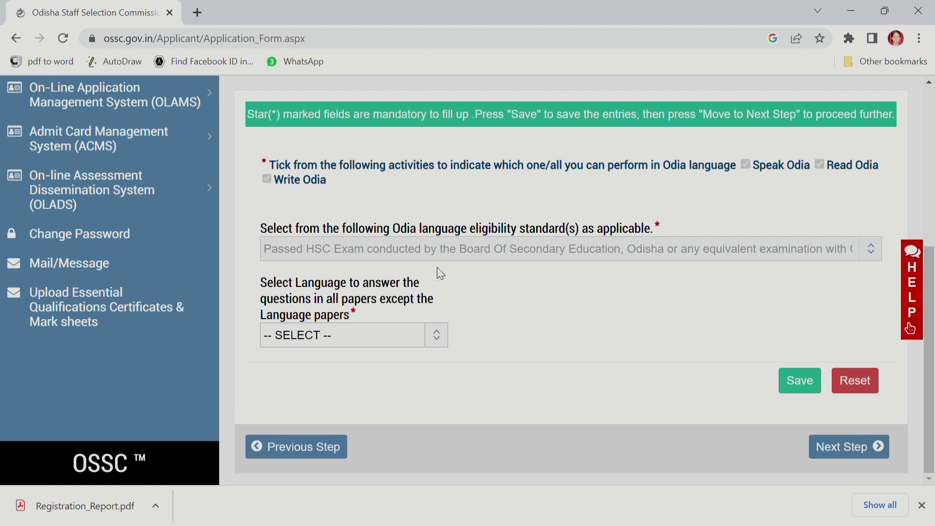
left_click(414, 344)
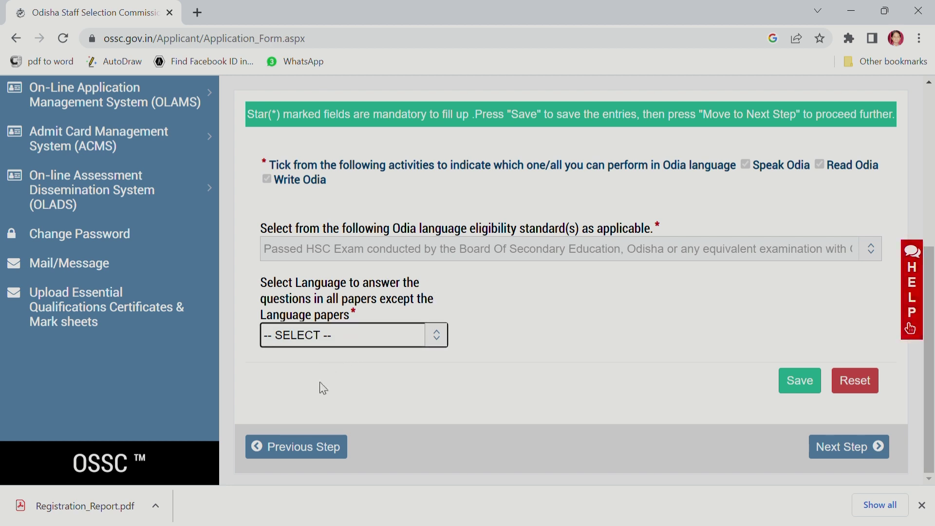
left_click(519, 322)
left_click(381, 332)
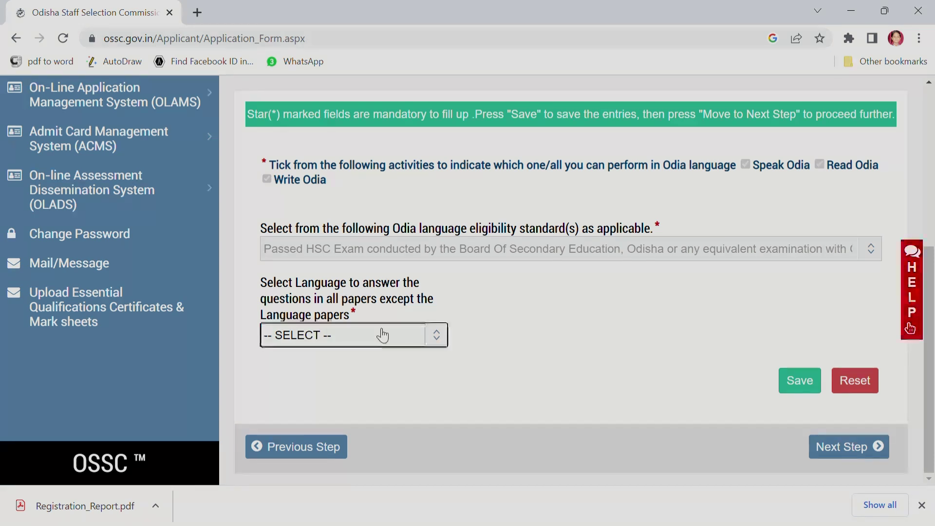
left_click(317, 392)
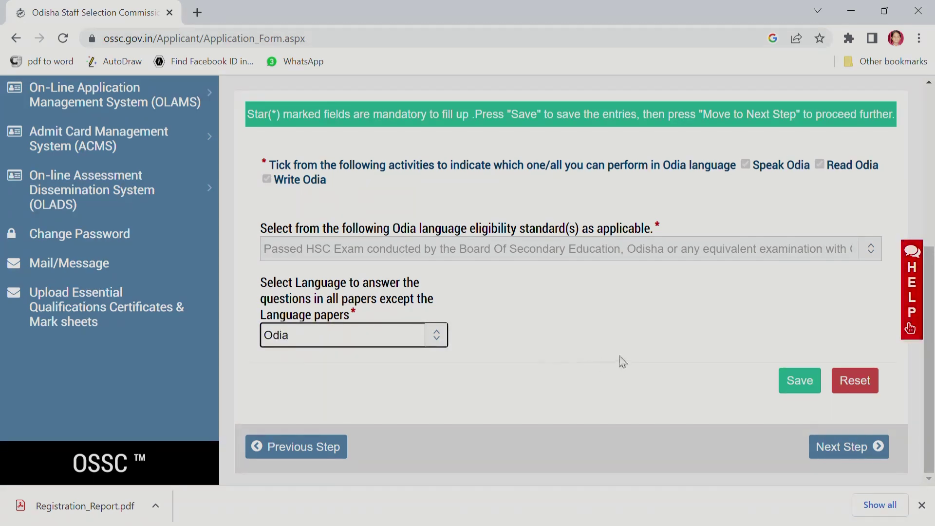
left_click(800, 384)
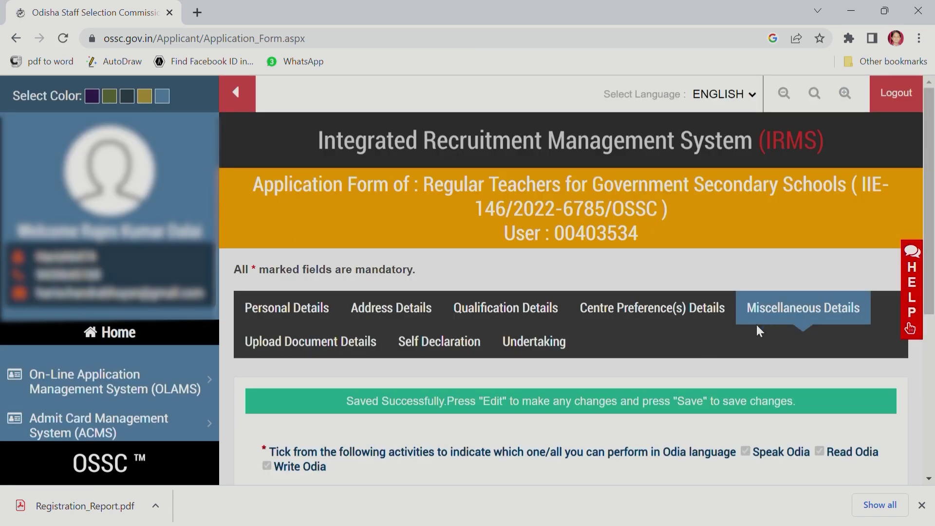
scroll(327, 234, "down", 5)
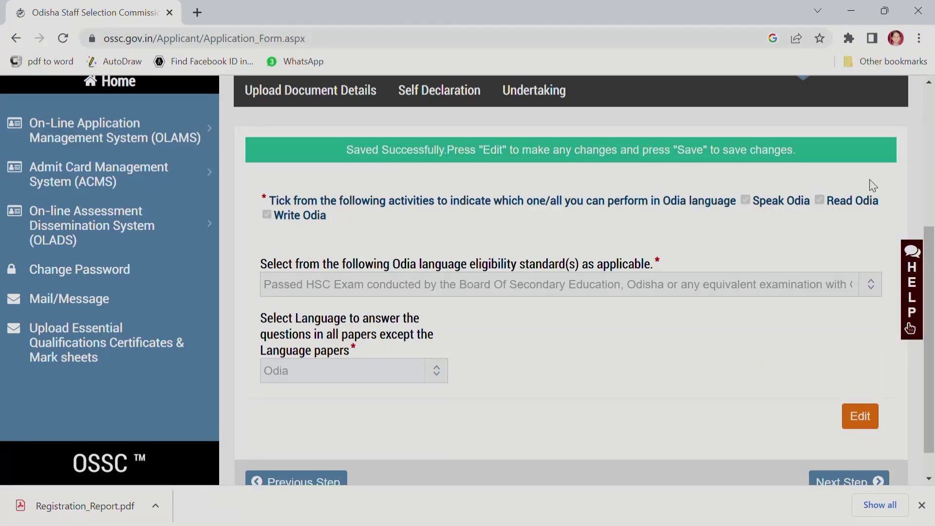
scroll(928, 229, "down", 2)
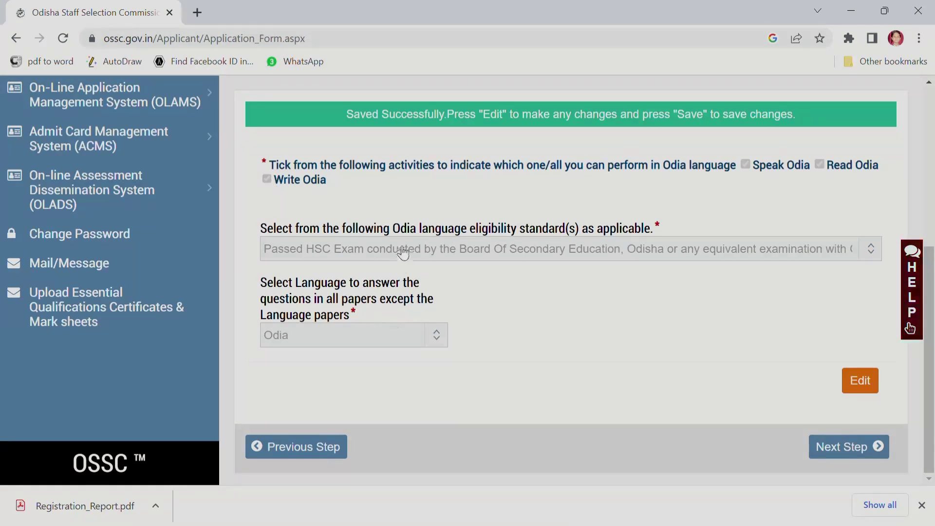
Proceed to the document upload section, choose PHOTO as the document, upload RP.jpg from file and save it.
scroll(479, 209, "up", 2)
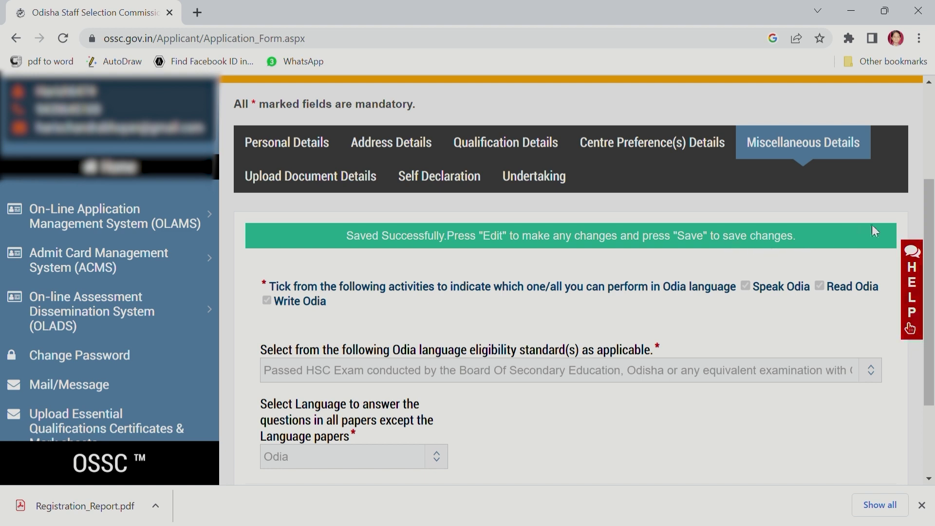
left_click_drag(931, 220, 932, 316)
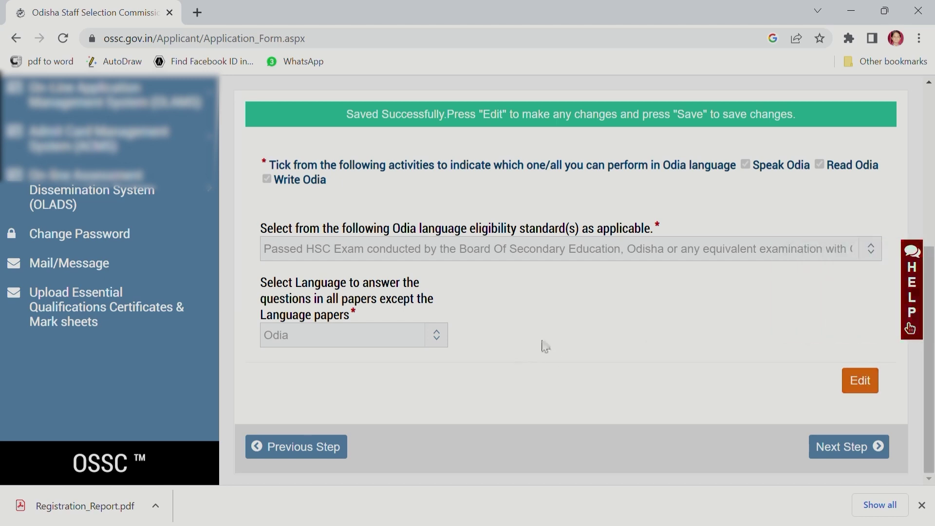
left_click(850, 447)
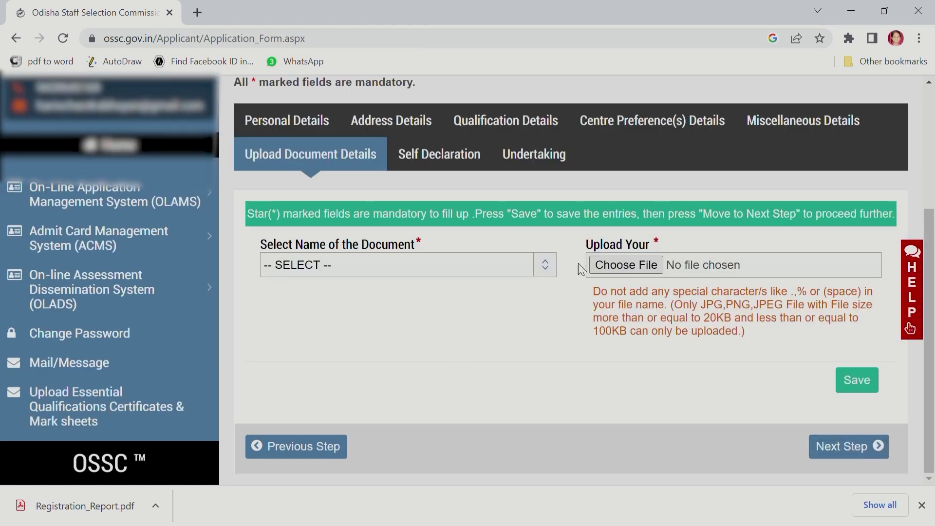
scroll(565, 255, "up", 1)
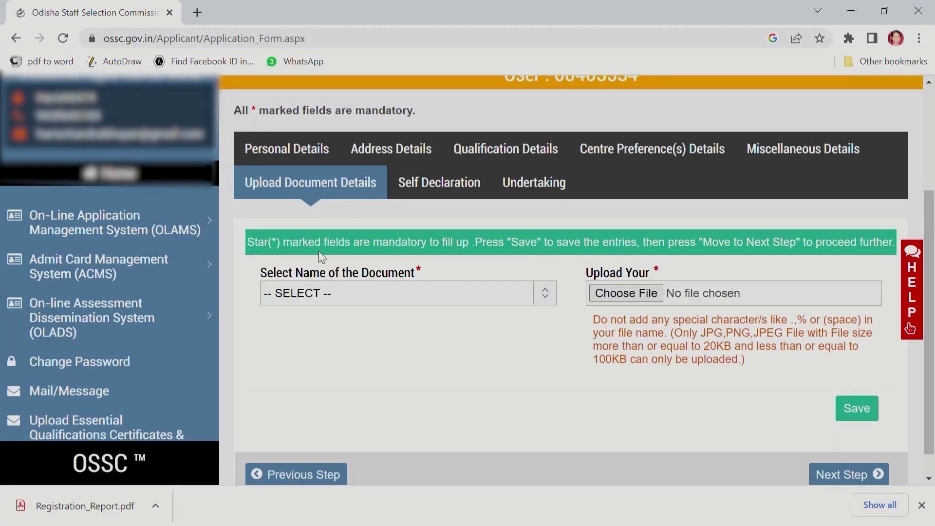
left_click(319, 294)
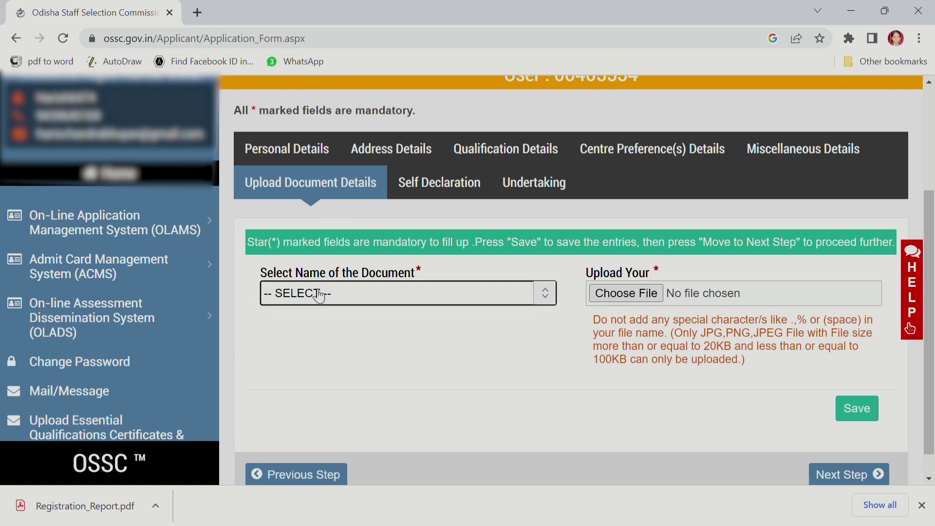
left_click(321, 335)
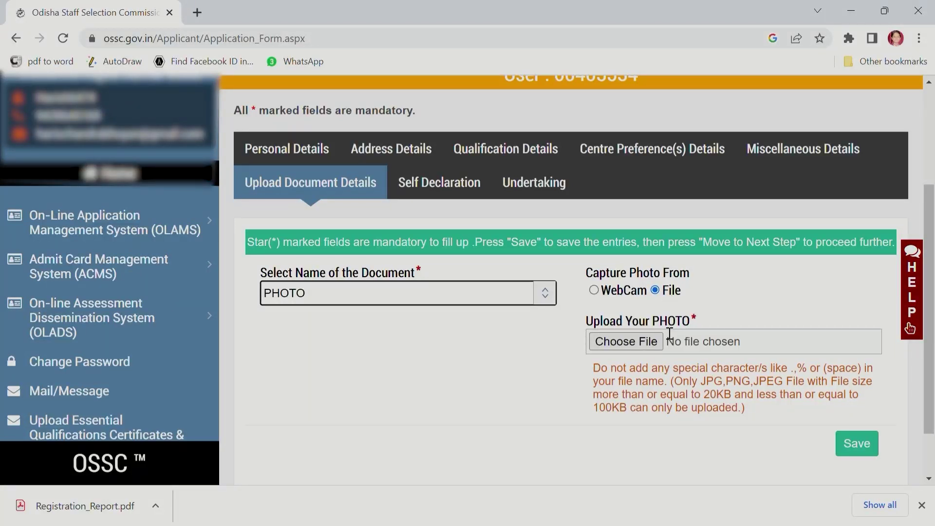
left_click(635, 341)
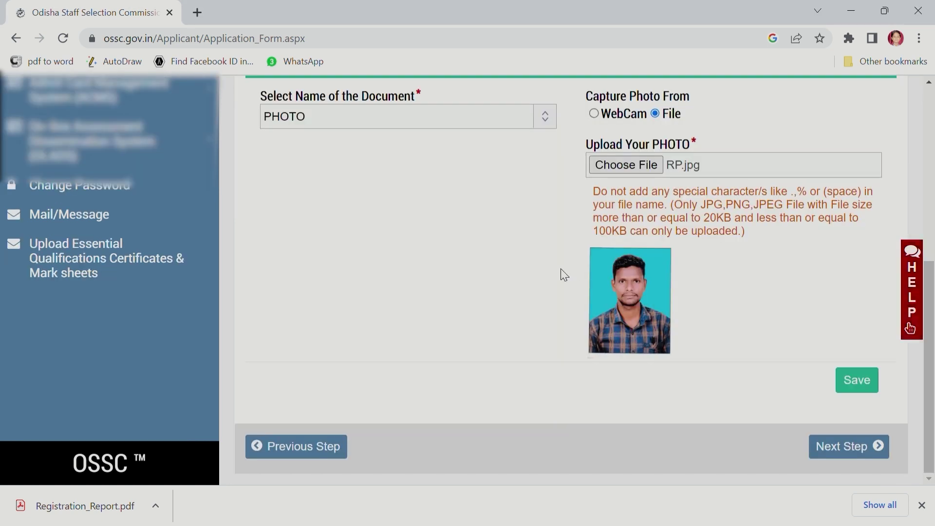
left_click(848, 382)
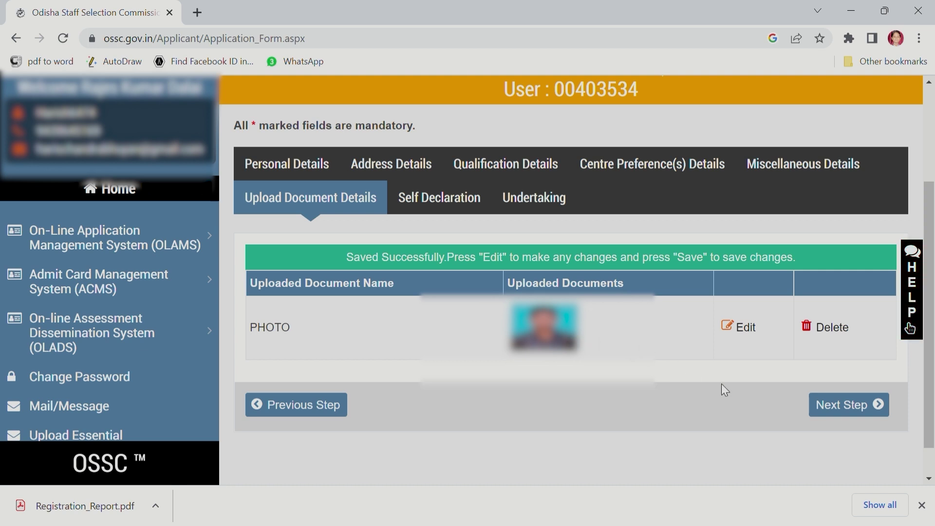
Proceed to the self-declaration, tick to file the Self-declaration of Caste Status and save it.
left_click(823, 405)
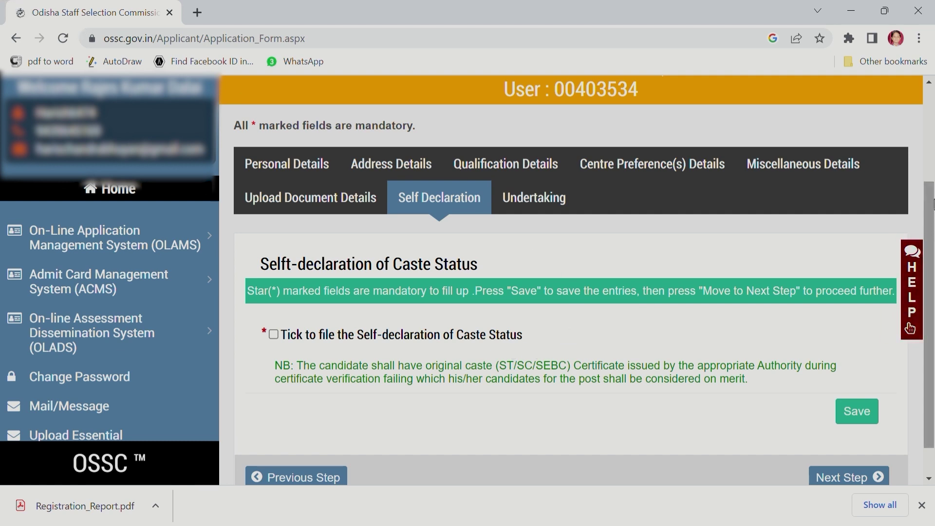
scroll(930, 205, "down", 1)
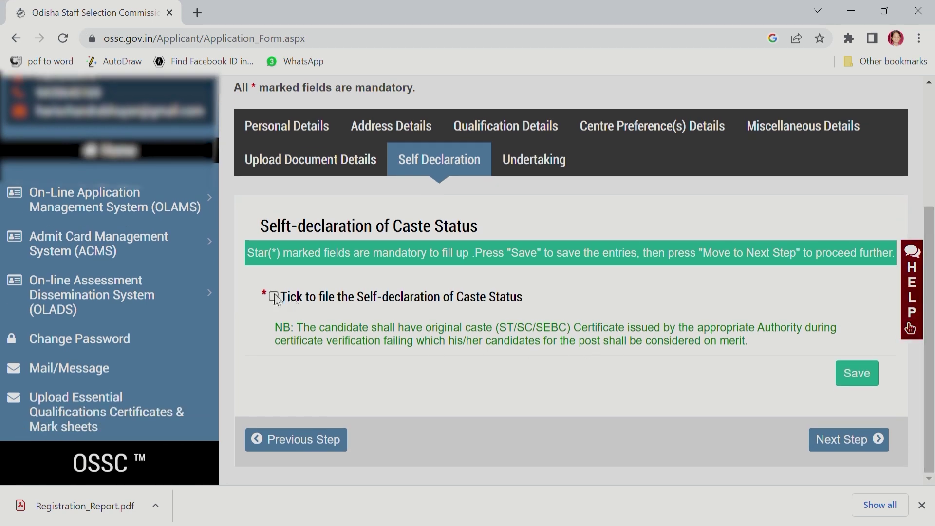
left_click(273, 297)
scroll(455, 397, "down", 3)
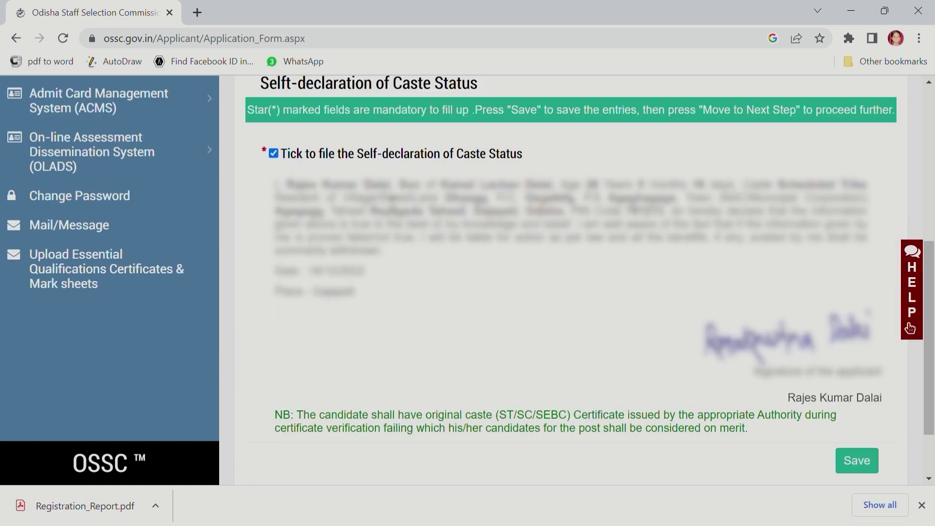
left_click(856, 459)
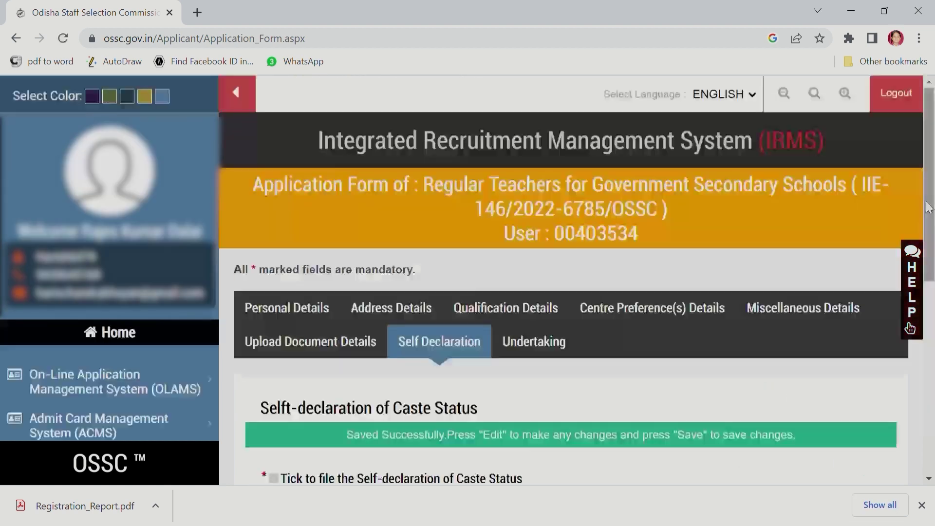
Proceed to the undertaking, accept all terms and conditions as per the advertisement, and preview the application form through to its end.
scroll(933, 280, "down", 3)
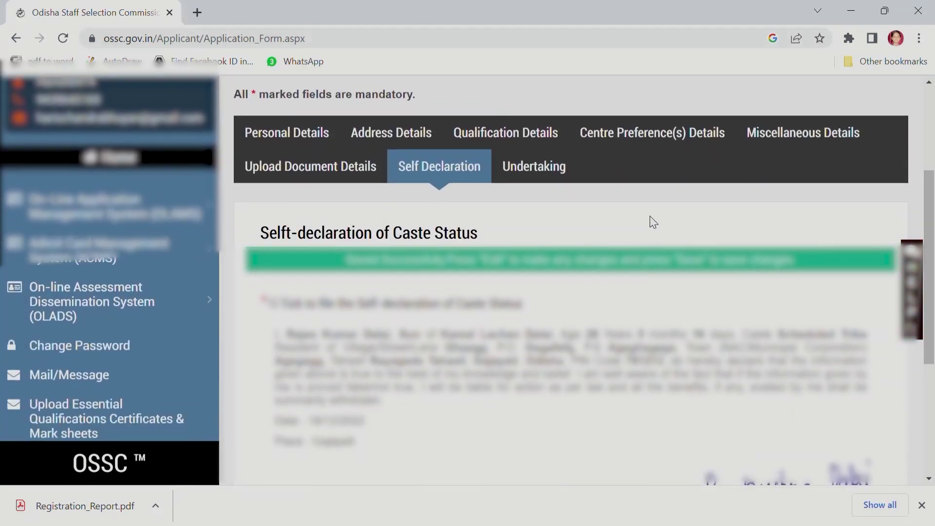
scroll(534, 182, "down", 5)
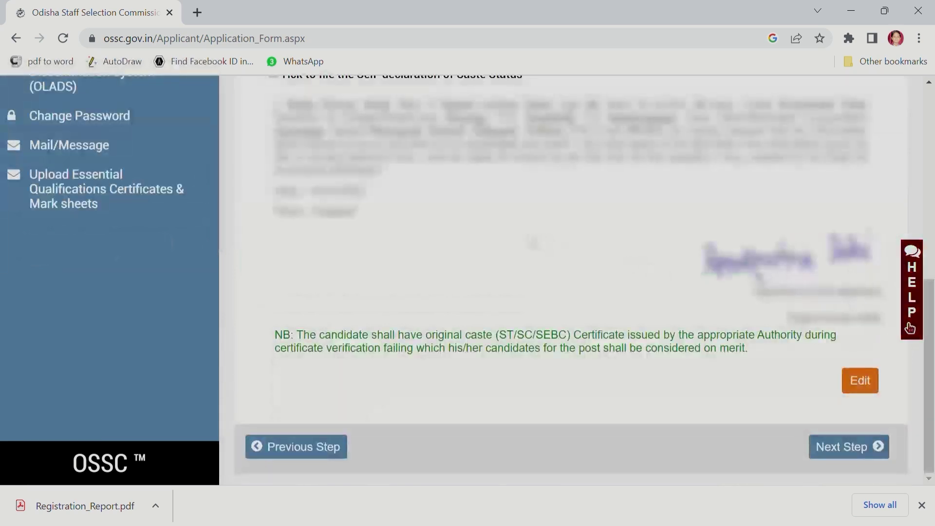
left_click(844, 446)
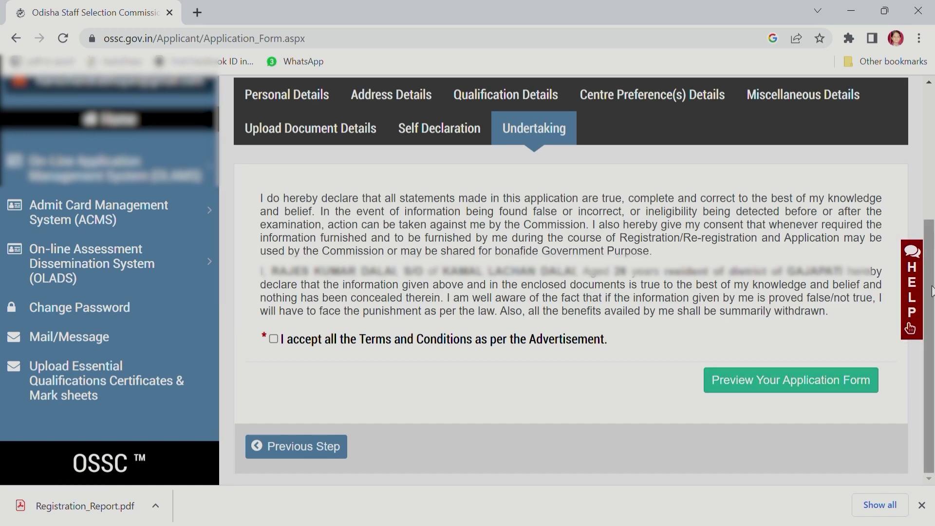
scroll(828, 334, "up", 1)
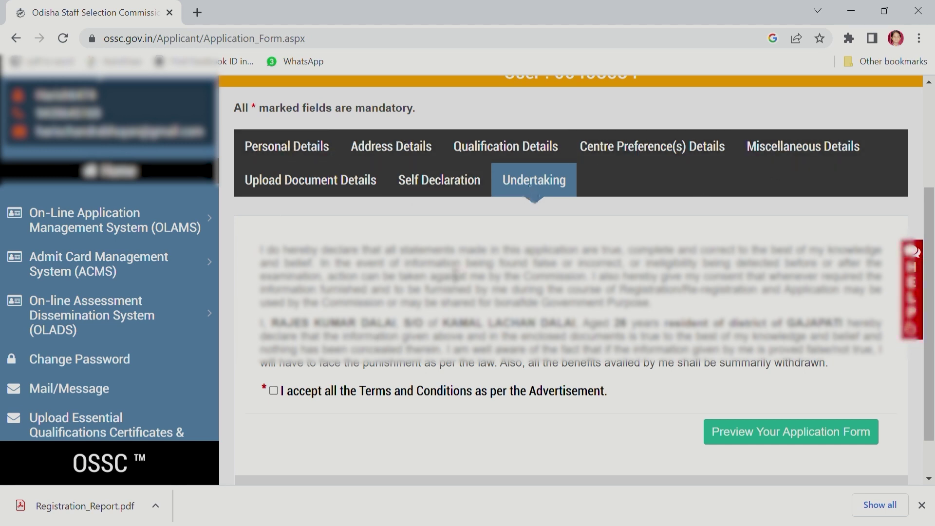
left_click(274, 392)
left_click(782, 436)
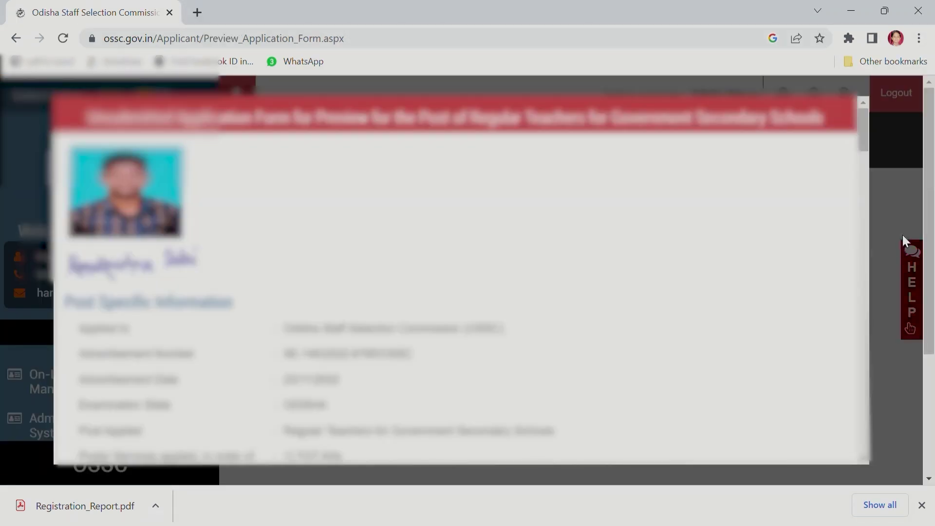
left_click_drag(932, 177, 933, 250)
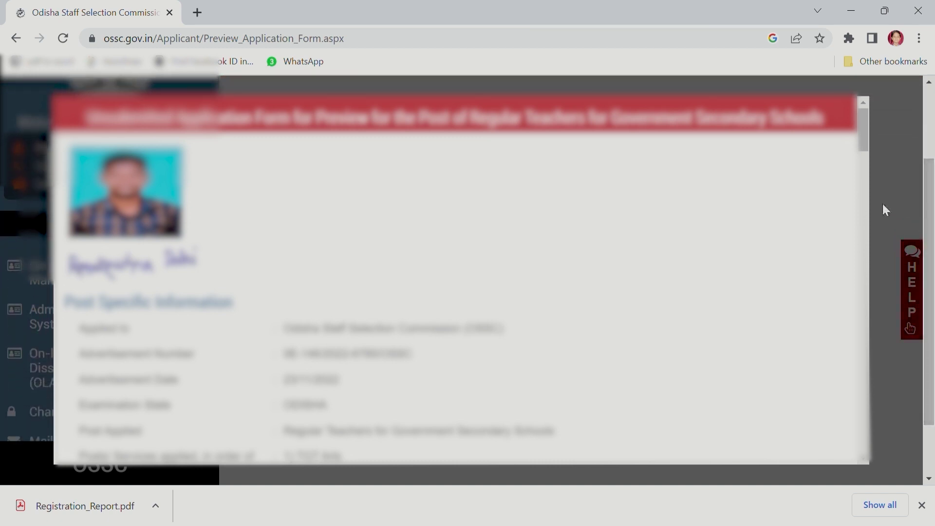
left_click_drag(861, 132, 865, 436)
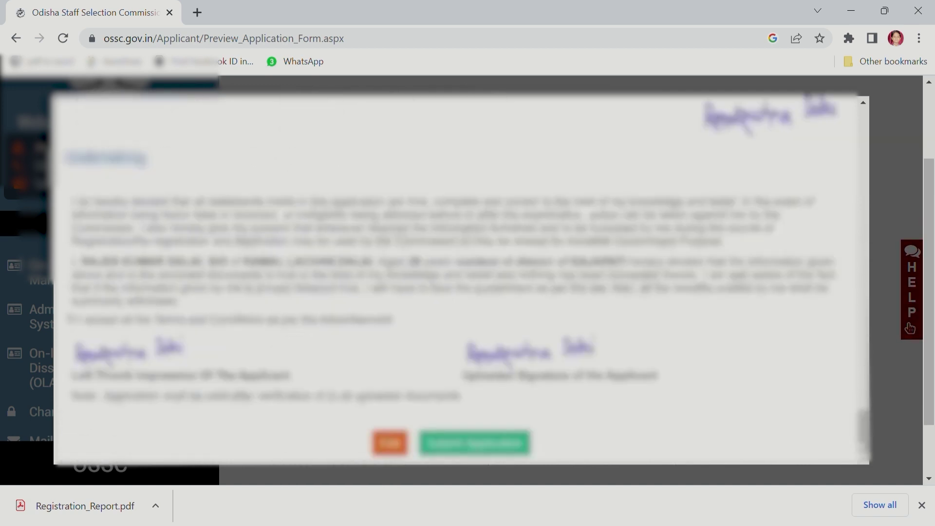